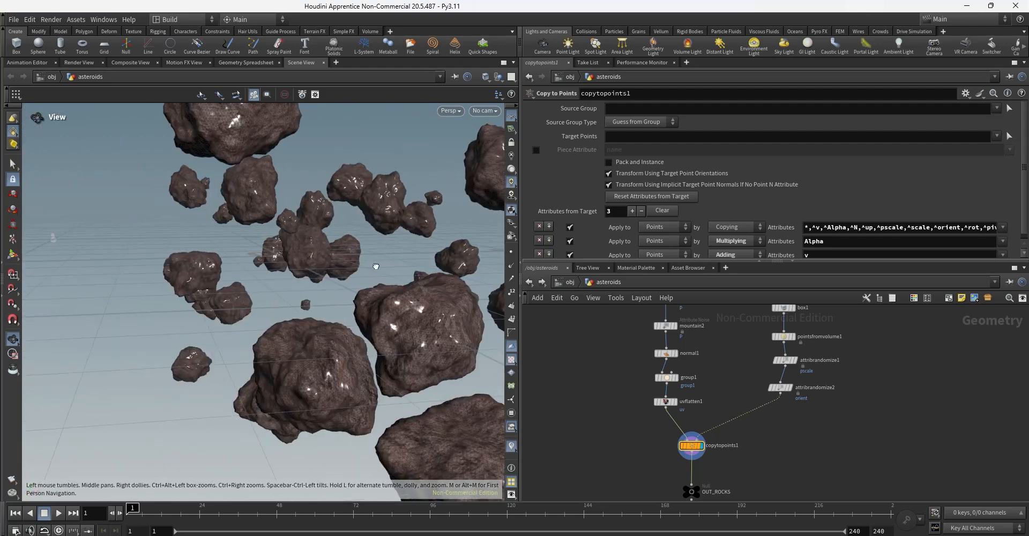
# - Look through cam1 and show the copytopoints1 node in the network for review
pyautogui.click(483, 110)
pyautogui.click(490, 129)
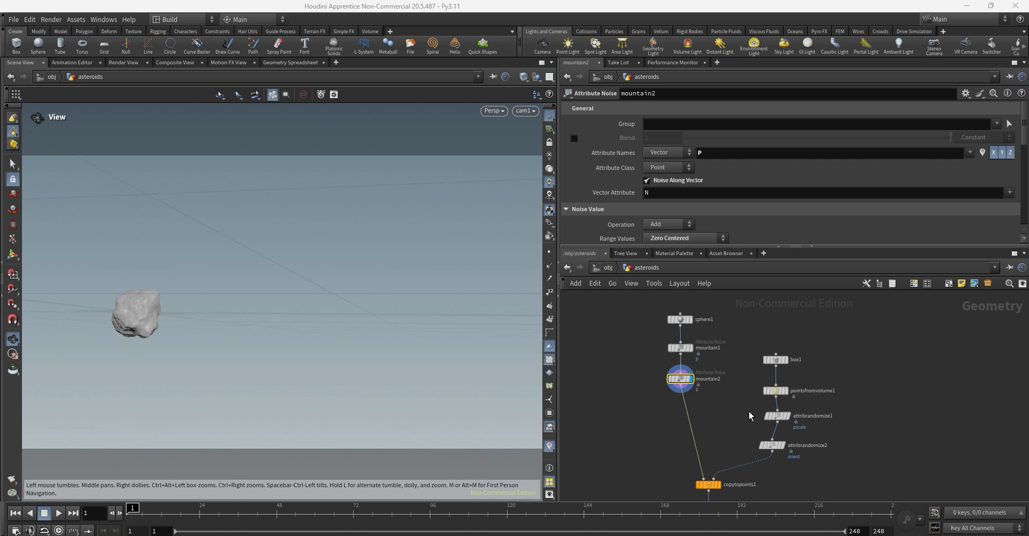
pyautogui.moveTo(738, 474); pyautogui.dragTo(732, 424, button='middle')
pyautogui.click(711, 435)
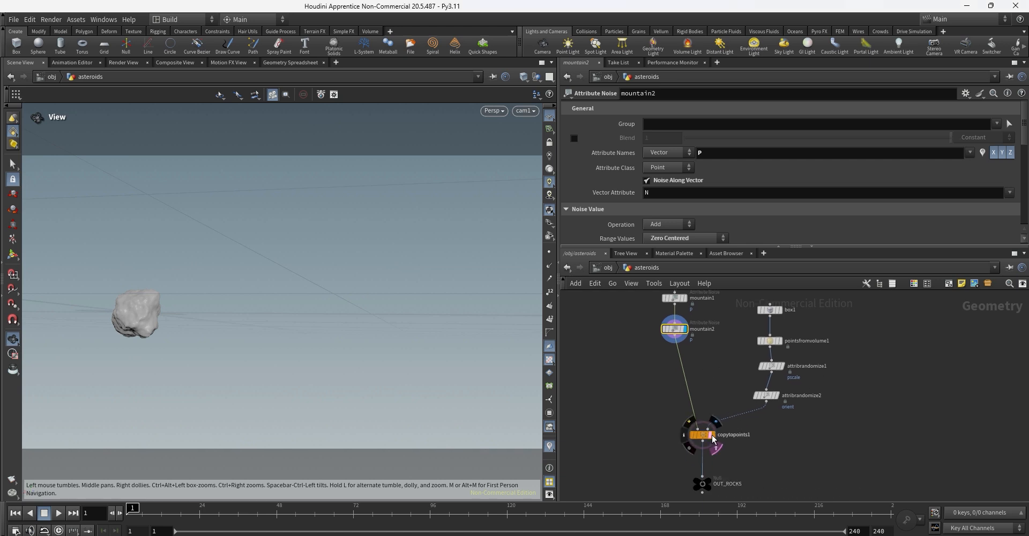
pyautogui.click(709, 435)
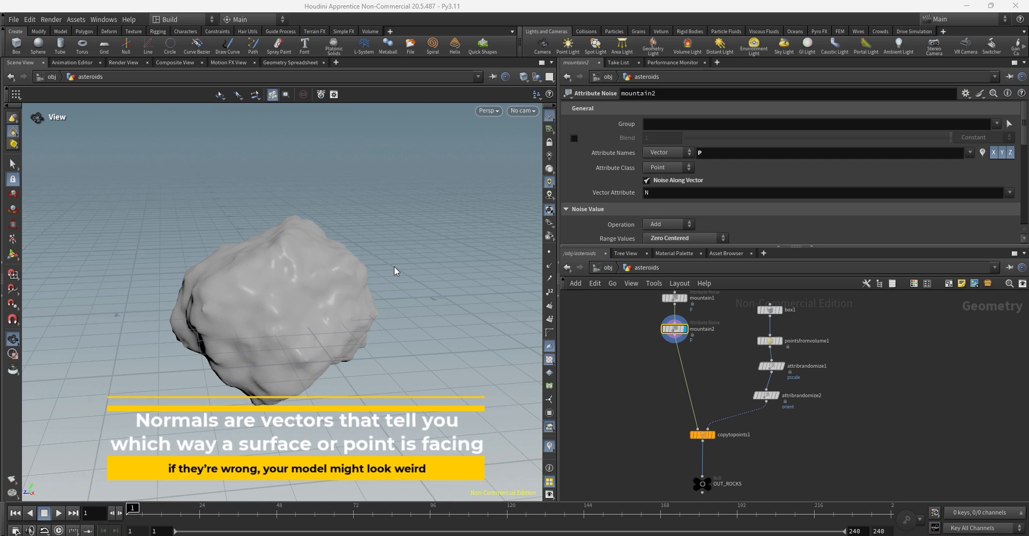
# - Display the point normals on the mountain2 rock, inspect them from another angle, and hide them again
pyautogui.moveTo(349, 121); pyautogui.dragTo(412, 151)
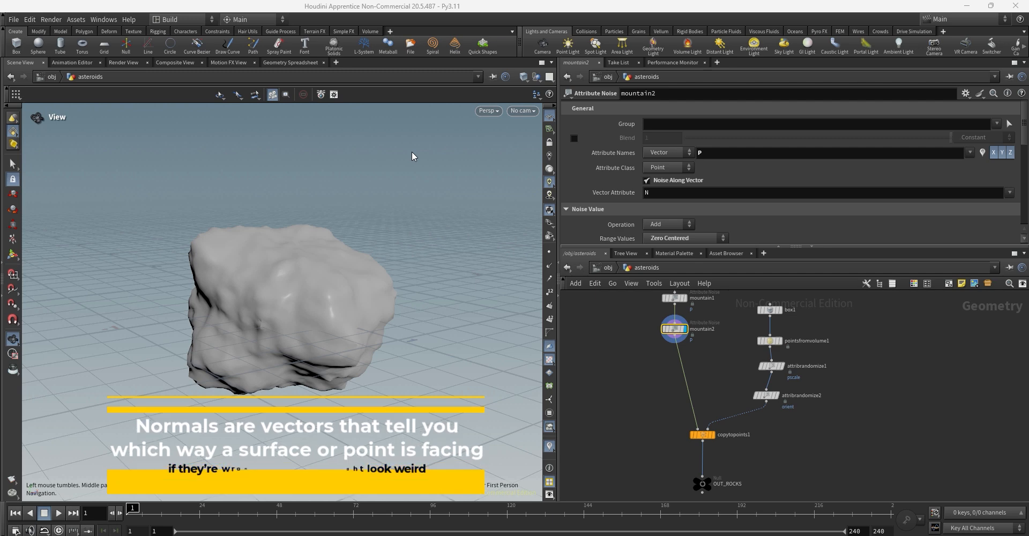
pyautogui.click(550, 266)
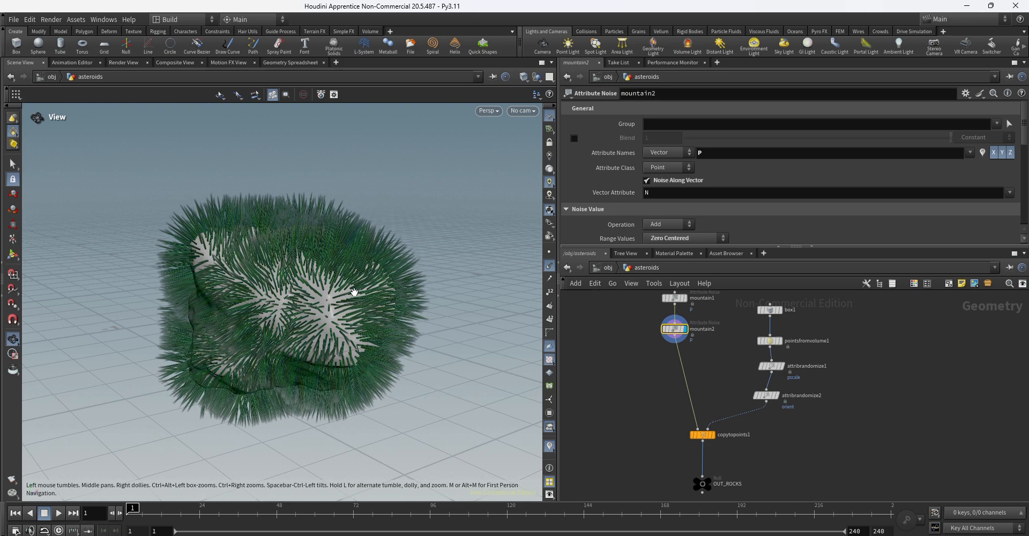
pyautogui.moveTo(357, 291)
pyautogui.mouseDown()
pyautogui.moveTo(223, 300)
pyautogui.moveTo(375, 291)
pyautogui.moveTo(360, 294)
pyautogui.mouseUp()
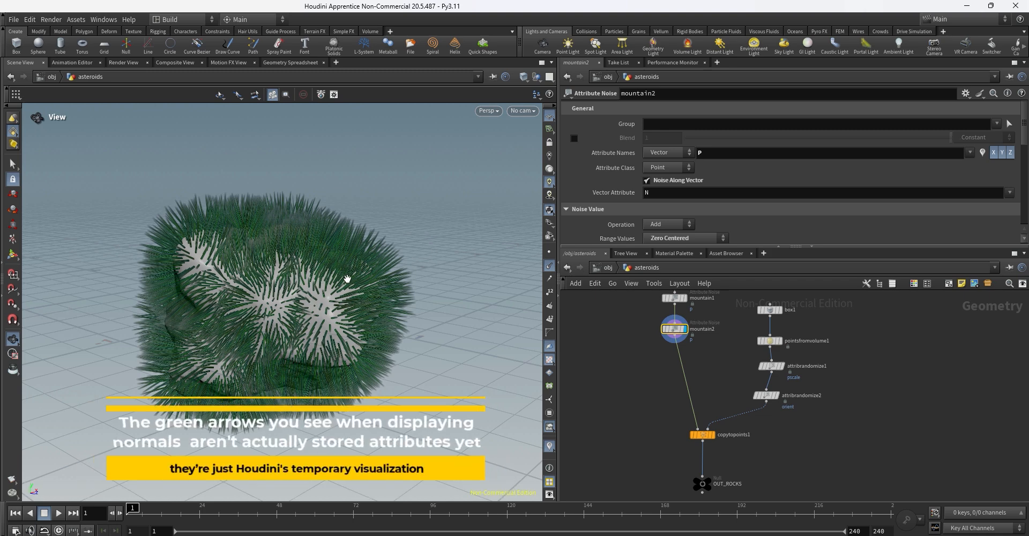
pyautogui.click(549, 266)
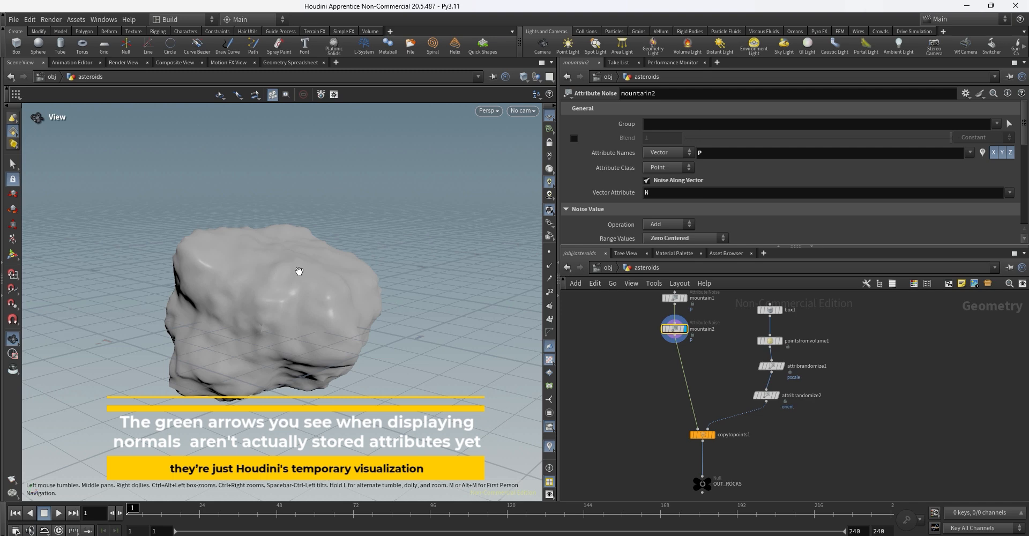
pyautogui.moveTo(288, 297); pyautogui.dragTo(337, 287)
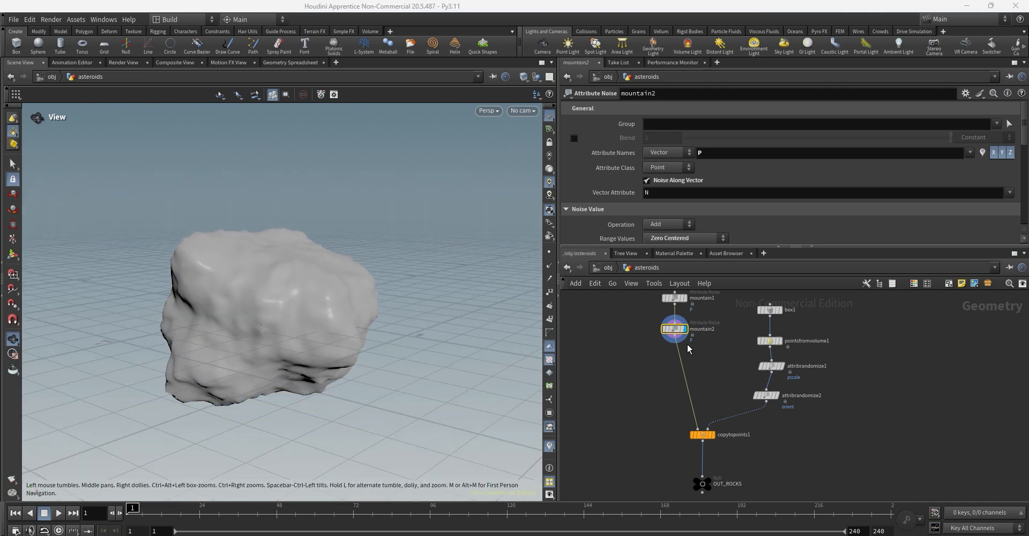
# - Check which attributes are stored on mountain2 in its node info
pyautogui.moveTo(660, 329)
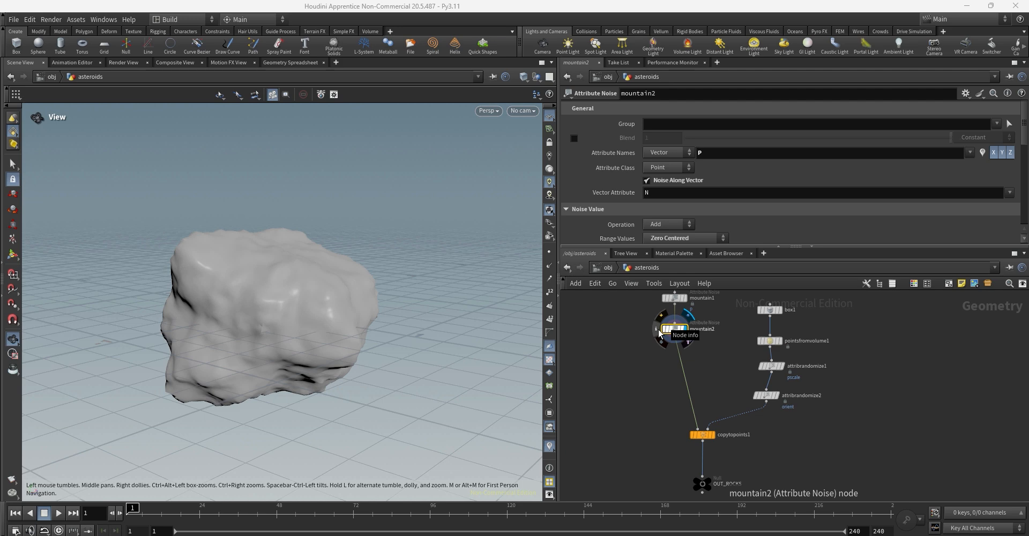
pyautogui.click(657, 329)
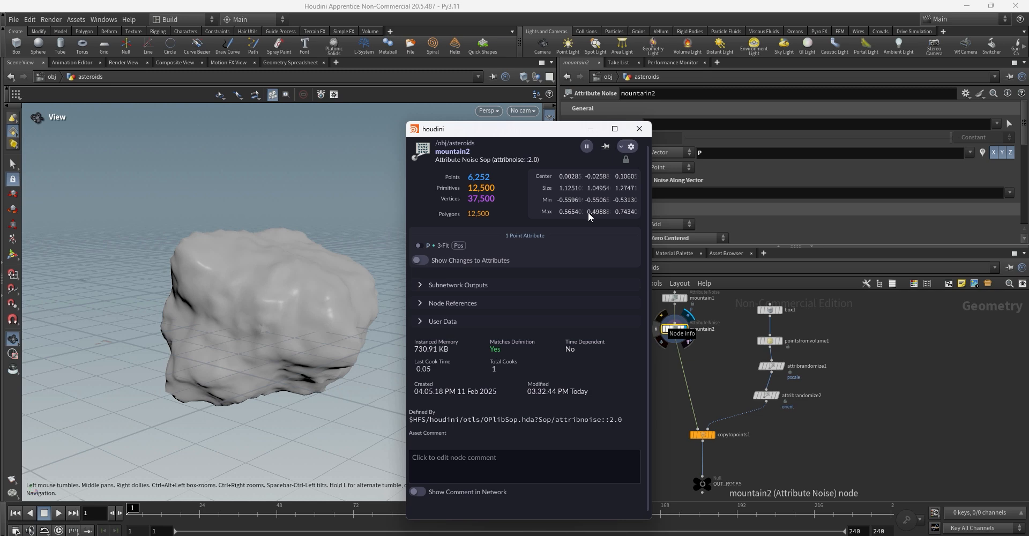
pyautogui.click(639, 129)
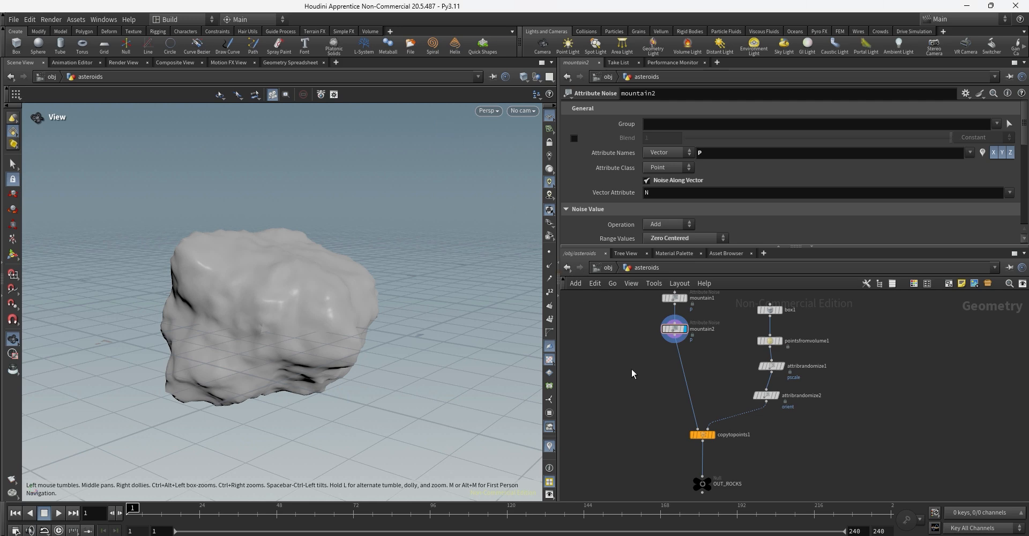
# - Add a Facet node to the network, below and beside mountain2
pyautogui.press('Tab')
pyautogui.write('facet')
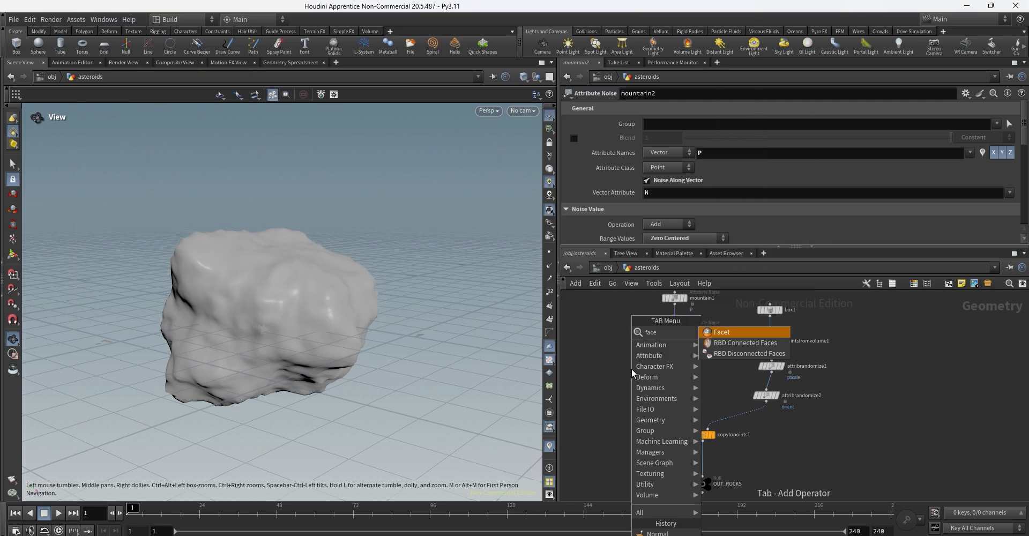
pyautogui.press('Return')
pyautogui.click(631, 368)
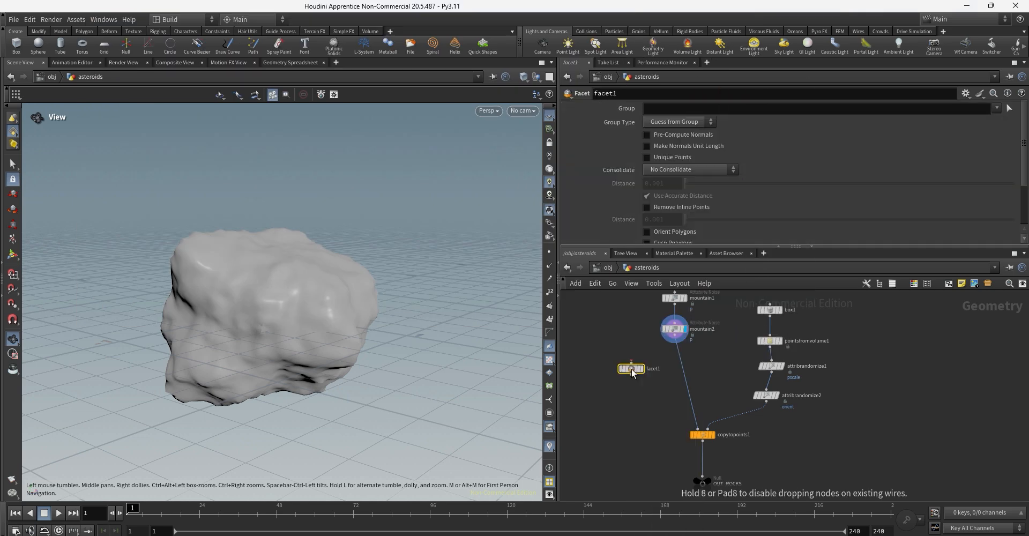
# - Add a Normal node on the other side of the wire running from mountain2 to copytopoints1
pyautogui.click(714, 364)
pyautogui.press('Tab')
pyautogui.write('no')
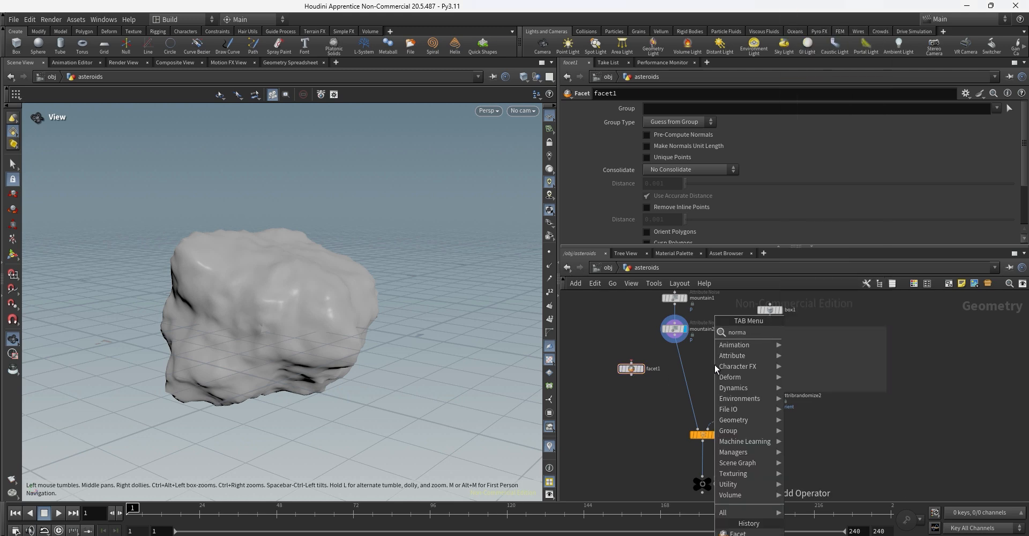
pyautogui.press('Return')
pyautogui.click(715, 364)
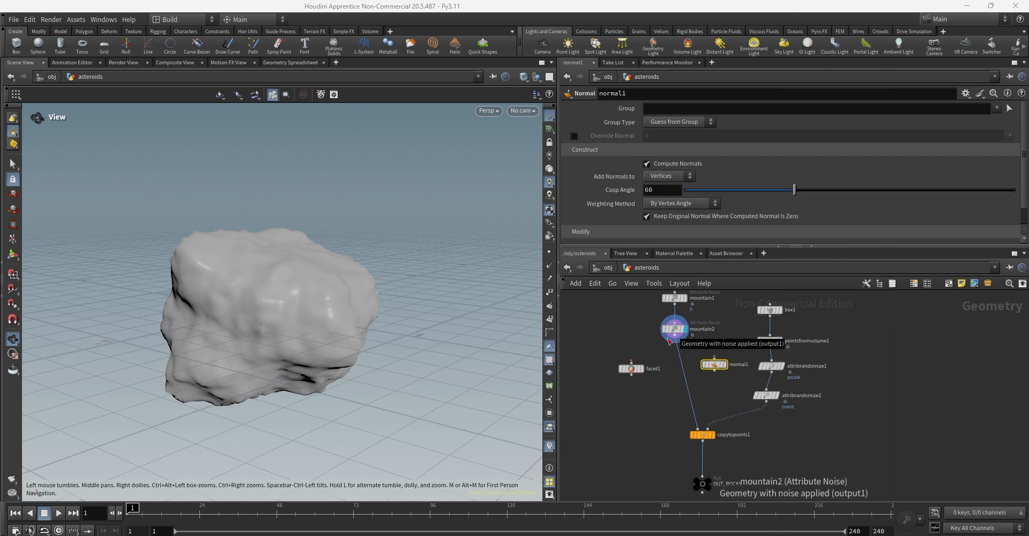
# - Wire mountain2 into the Facet node, display its result, and check its node info
pyautogui.moveTo(673, 342); pyautogui.dragTo(631, 363)
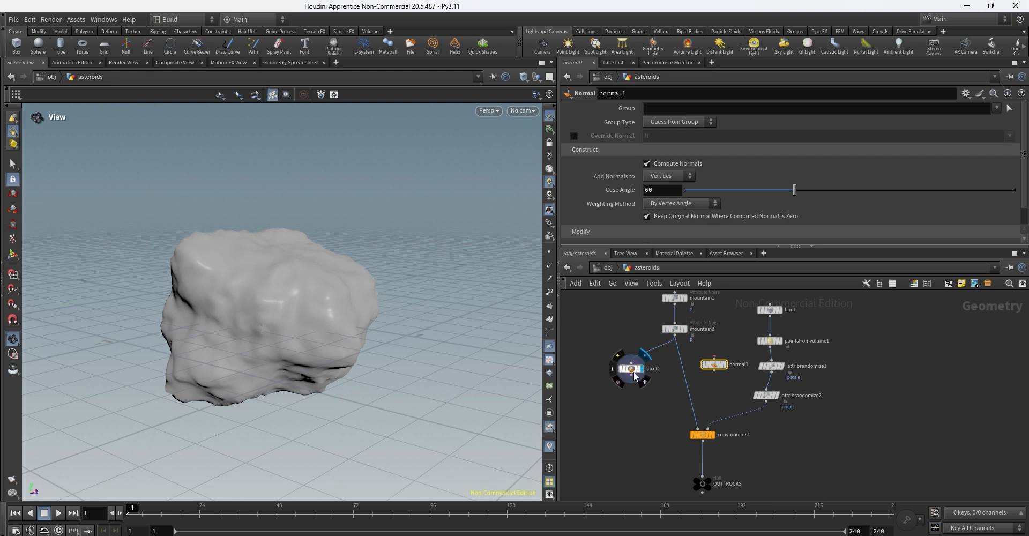
pyautogui.click(632, 368)
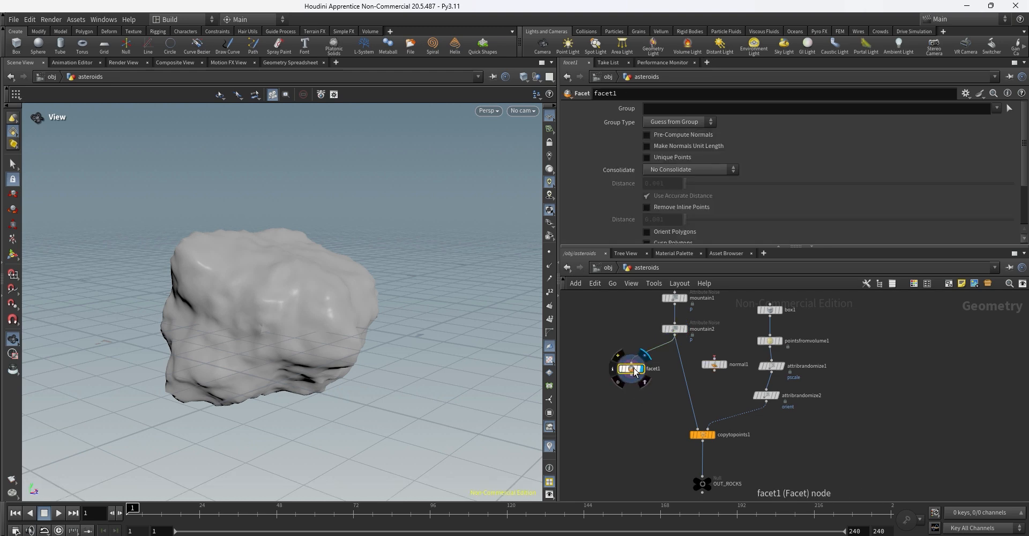
pyautogui.click(613, 368)
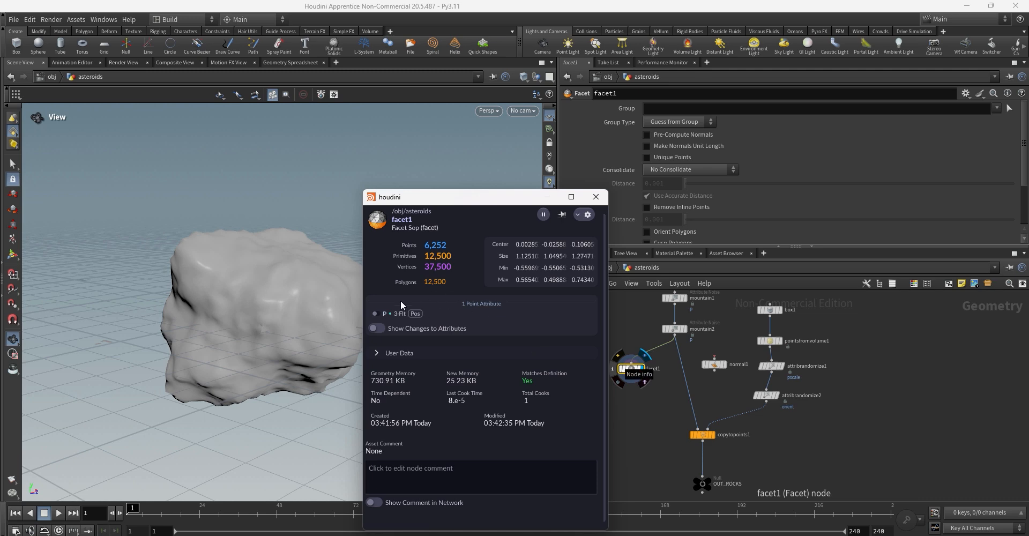
# - Enable Post-Compute Normals on the Facet node and recheck its stored attributes
pyautogui.scroll(-3, 691, 199)
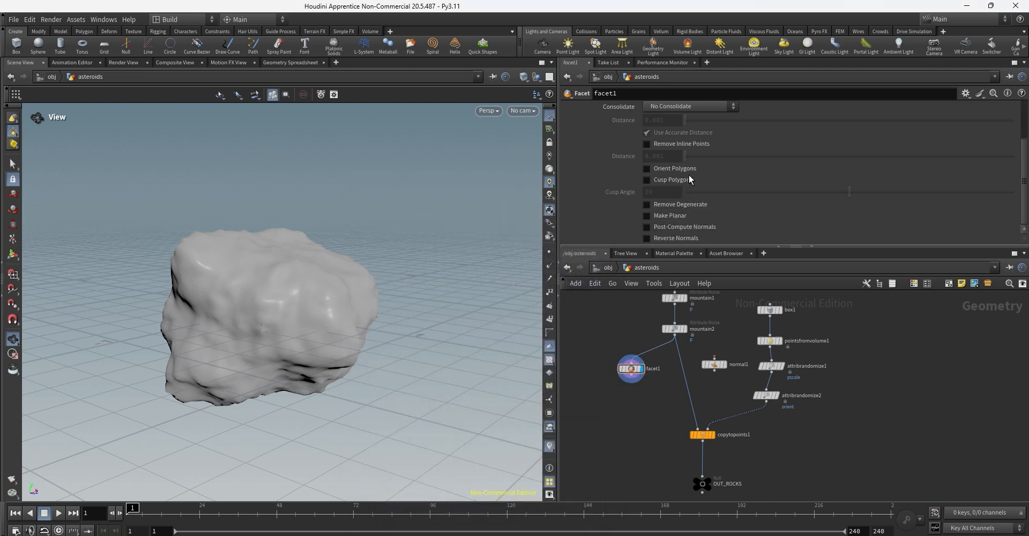
pyautogui.click(648, 228)
pyautogui.click(611, 369)
# - Show the point normals up close and compare the mountain2 result with the Facet node's result
pyautogui.click(548, 267)
pyautogui.moveTo(342, 292); pyautogui.dragTo(320, 317)
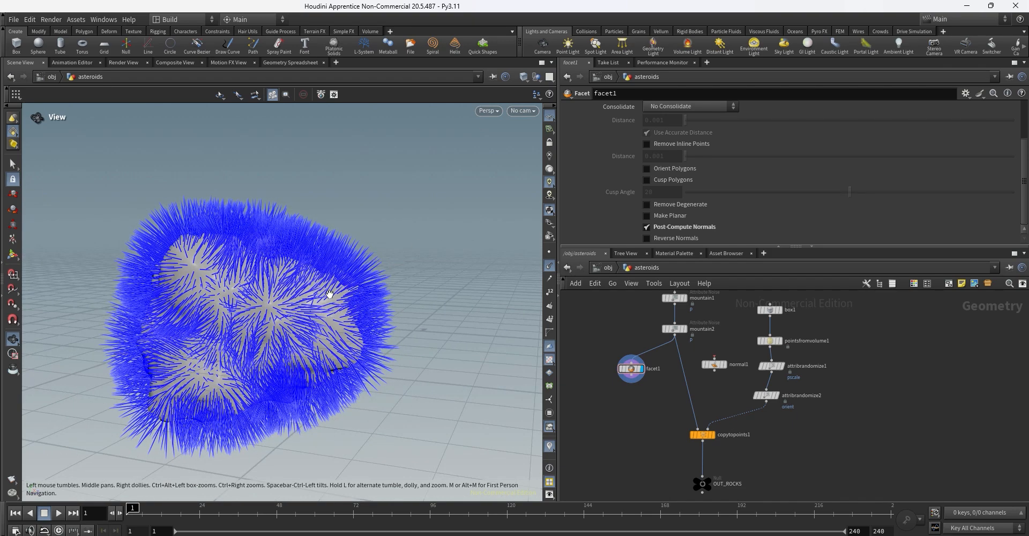
pyautogui.moveTo(340, 292); pyautogui.dragTo(372, 277)
pyautogui.scroll(3, 373, 277)
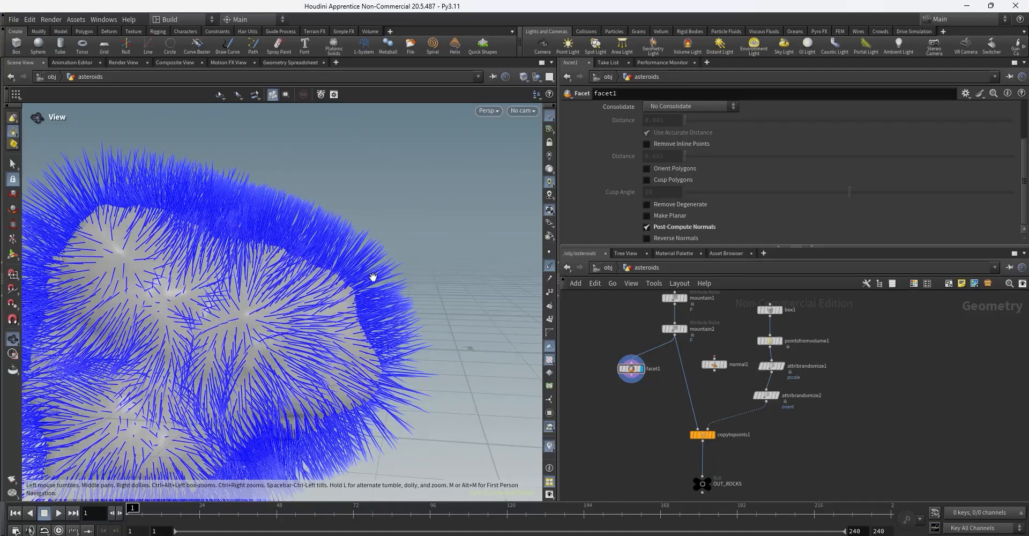
pyautogui.click(685, 328)
pyautogui.click(675, 330)
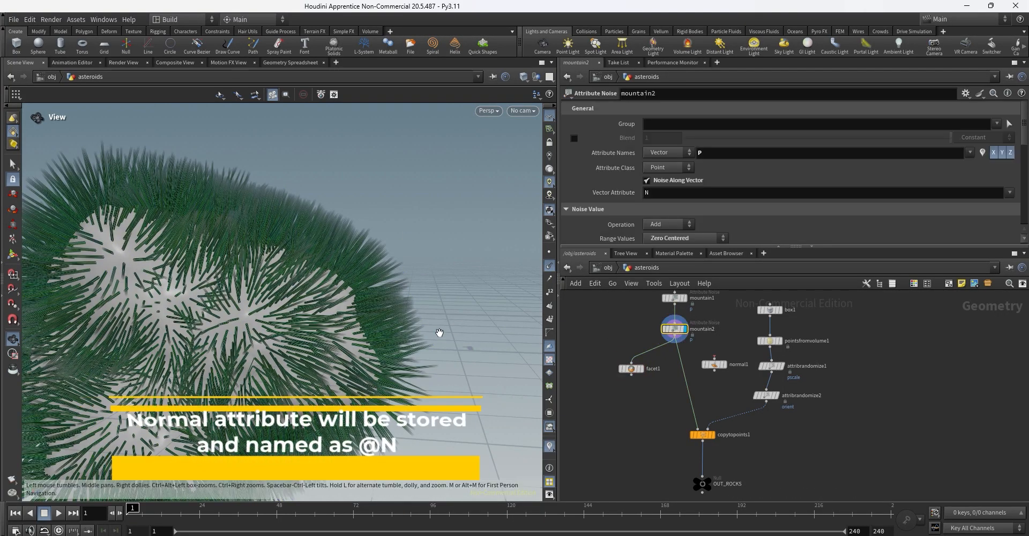
pyautogui.click(641, 368)
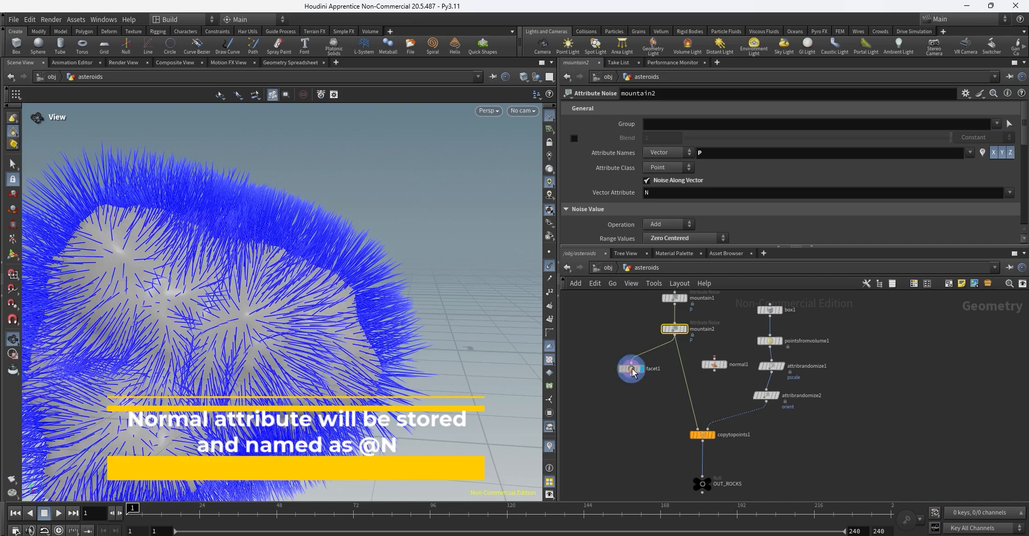
pyautogui.click(631, 368)
pyautogui.moveTo(390, 285)
pyautogui.mouseDown()
pyautogui.moveTo(283, 291)
pyautogui.moveTo(385, 283)
pyautogui.mouseUp()
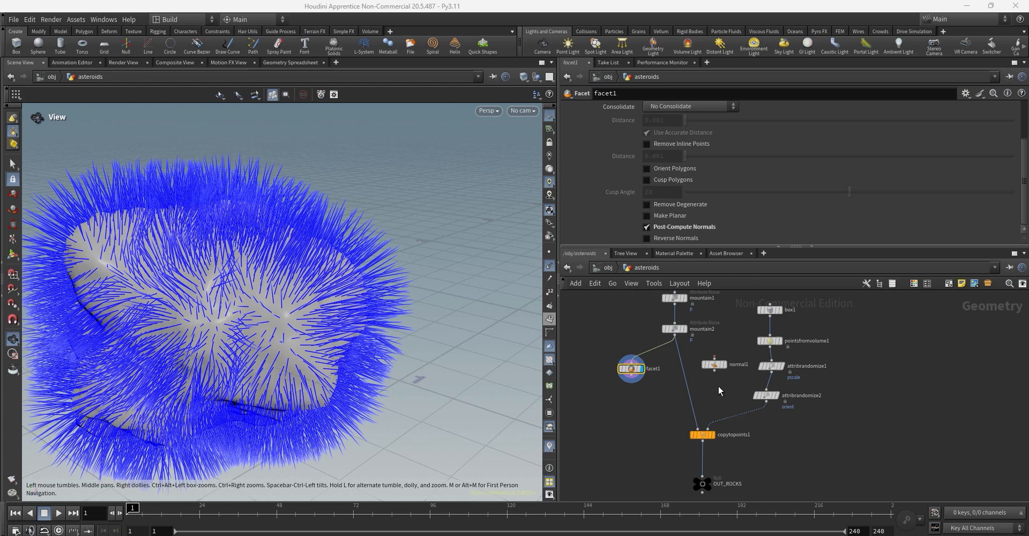
# - Wire mountain2 into the Normal node and display its result
pyautogui.moveTo(674, 336); pyautogui.dragTo(715, 376)
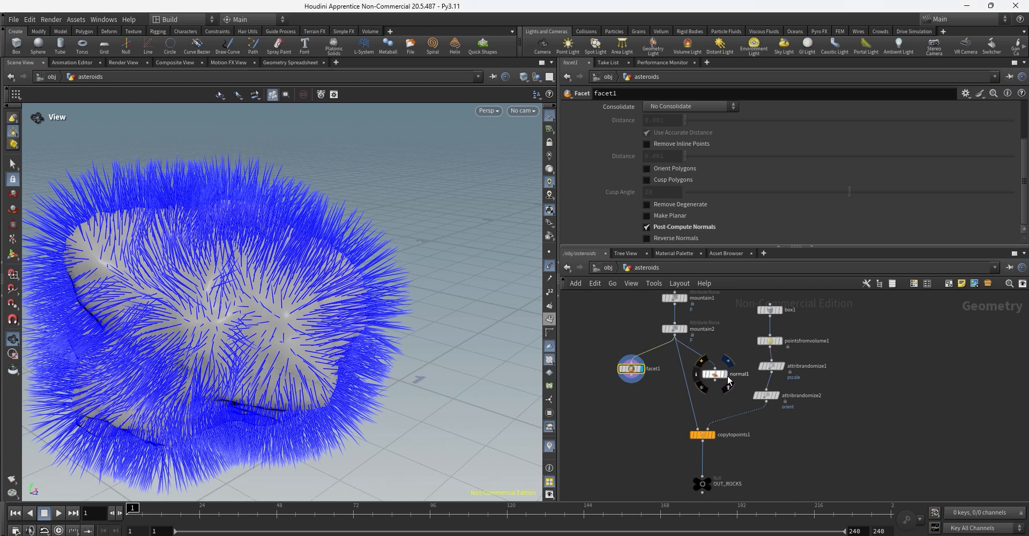
pyautogui.click(728, 380)
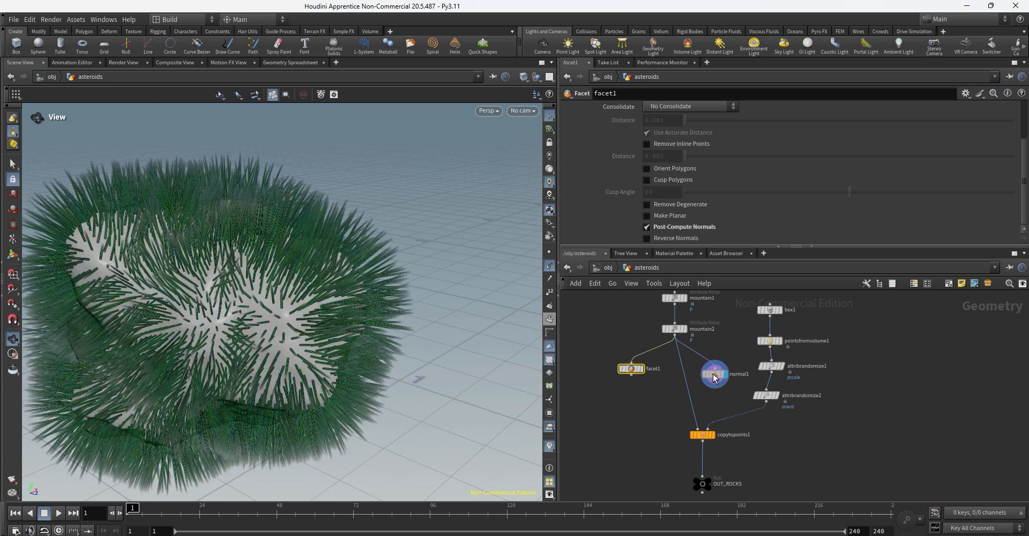
pyautogui.click(548, 270)
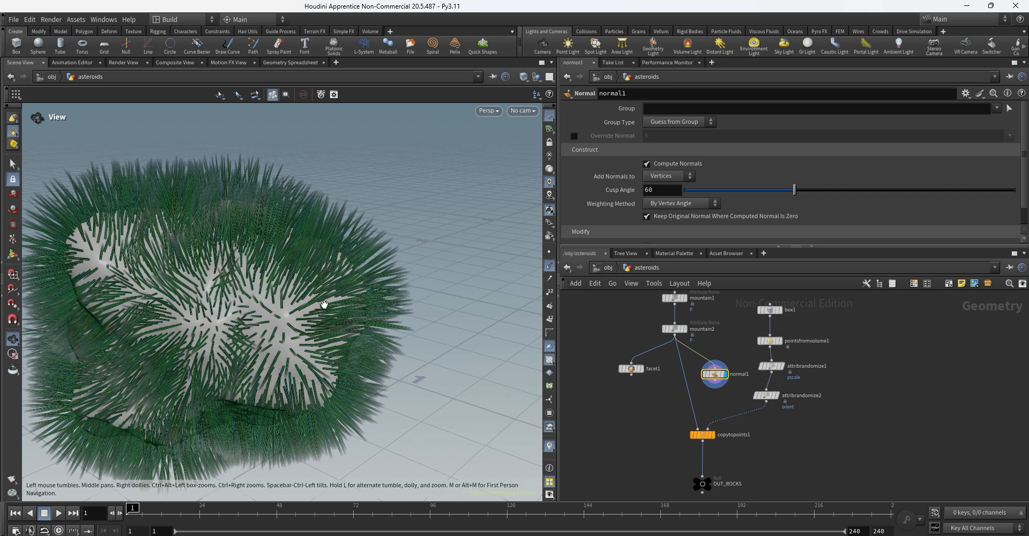
# - Check in the Normal node's info which attribute class stores N
pyautogui.moveTo(718, 382)
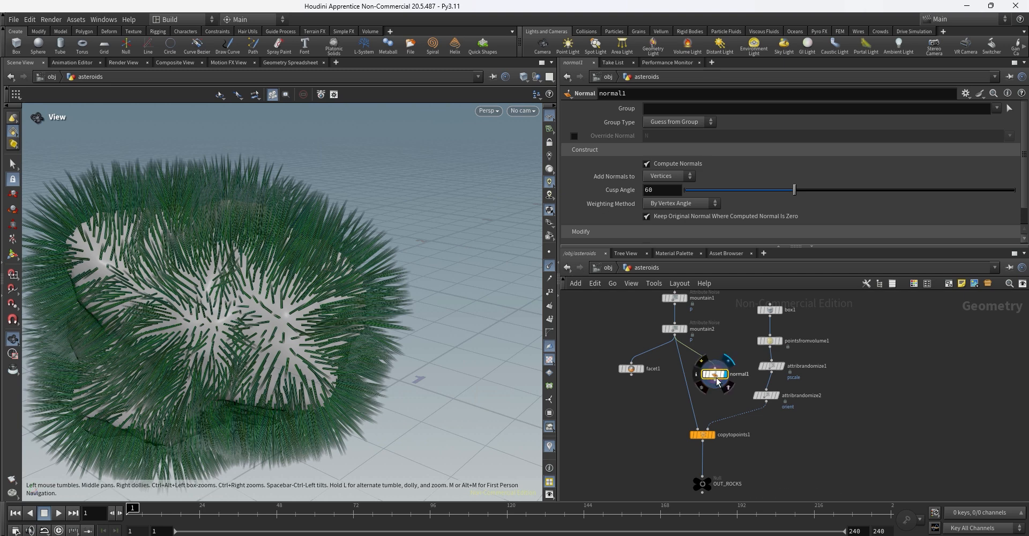
pyautogui.click(696, 374)
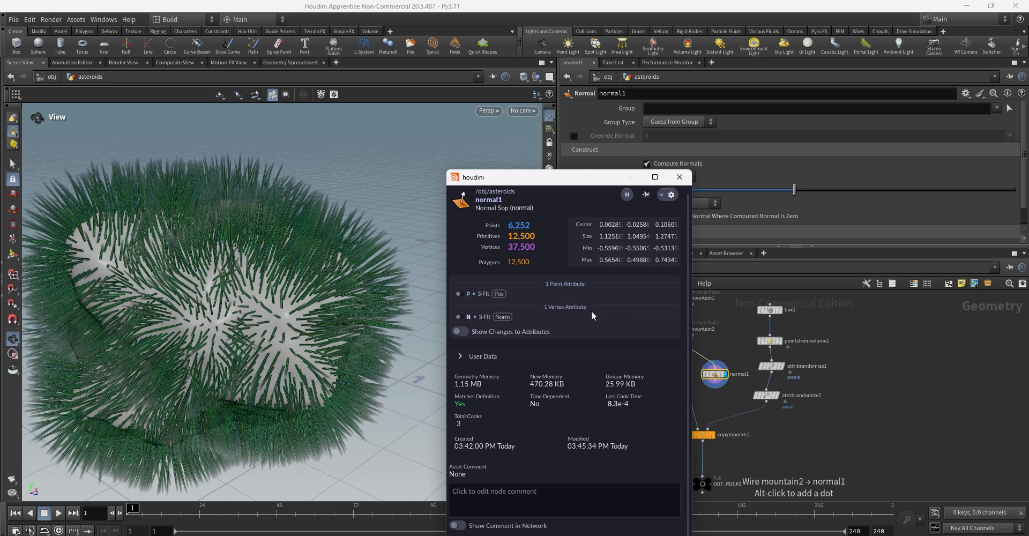
pyautogui.click(679, 177)
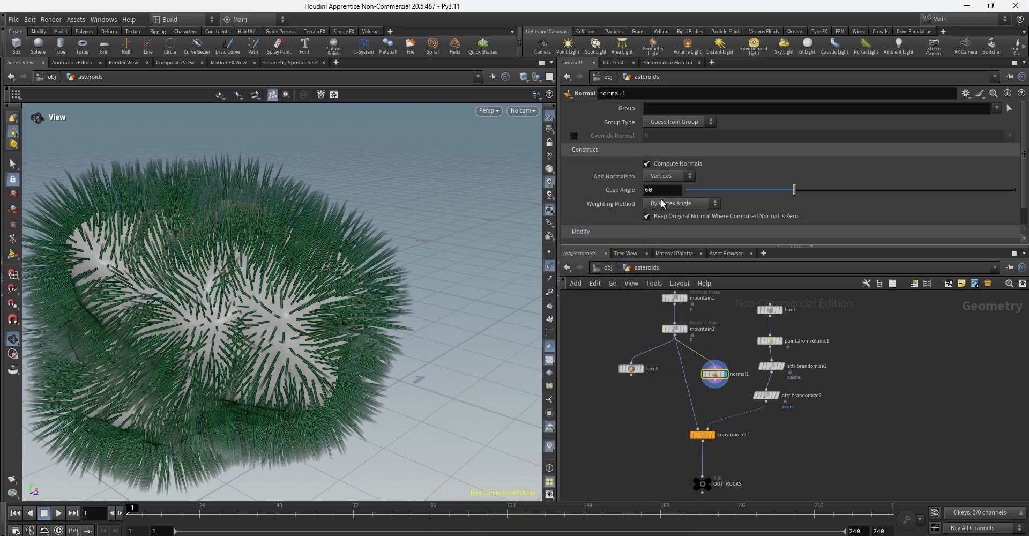
# - Set the Normal node to add normals to Points and verify the N attribute in the Geometry Spreadsheet and node info
pyautogui.click(666, 178)
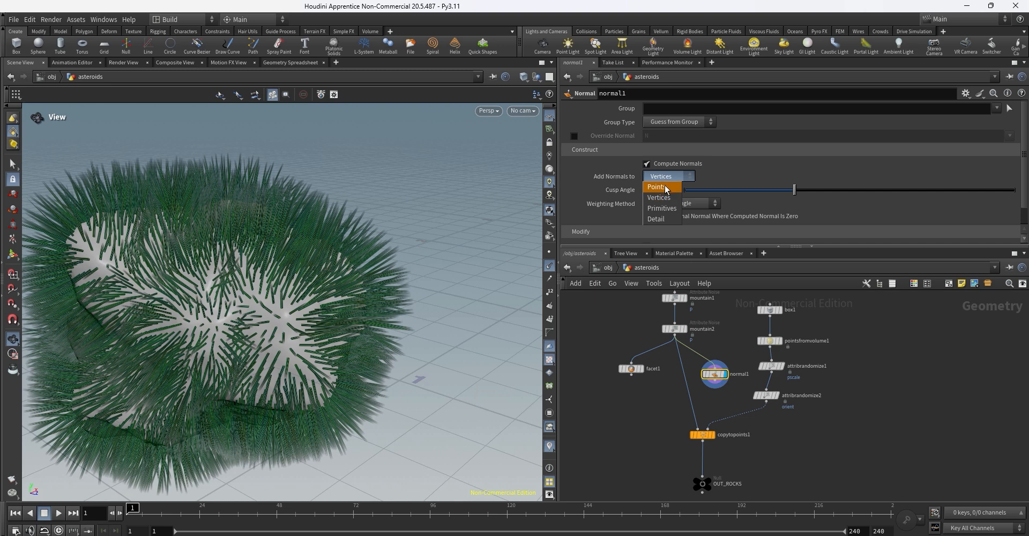
pyautogui.click(665, 186)
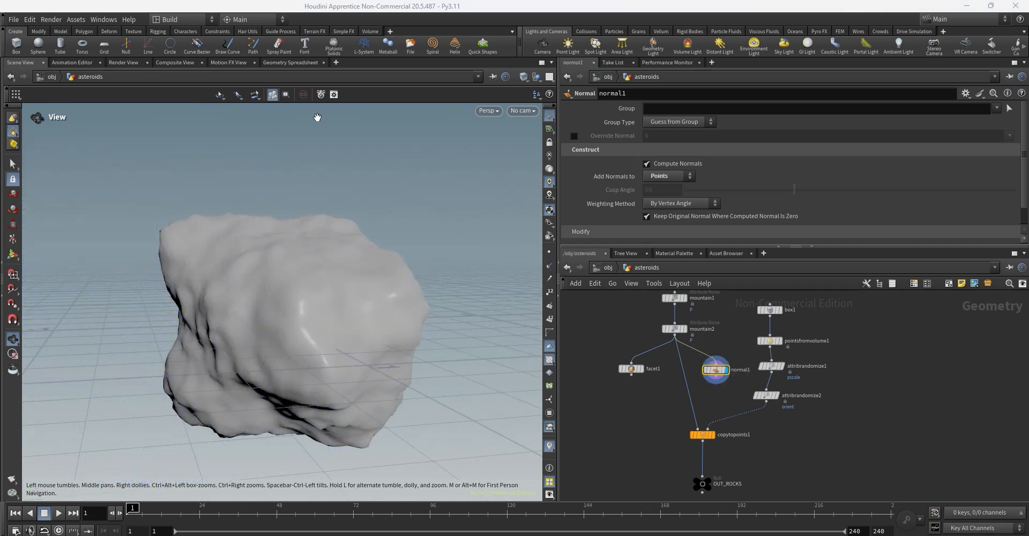
pyautogui.click(288, 64)
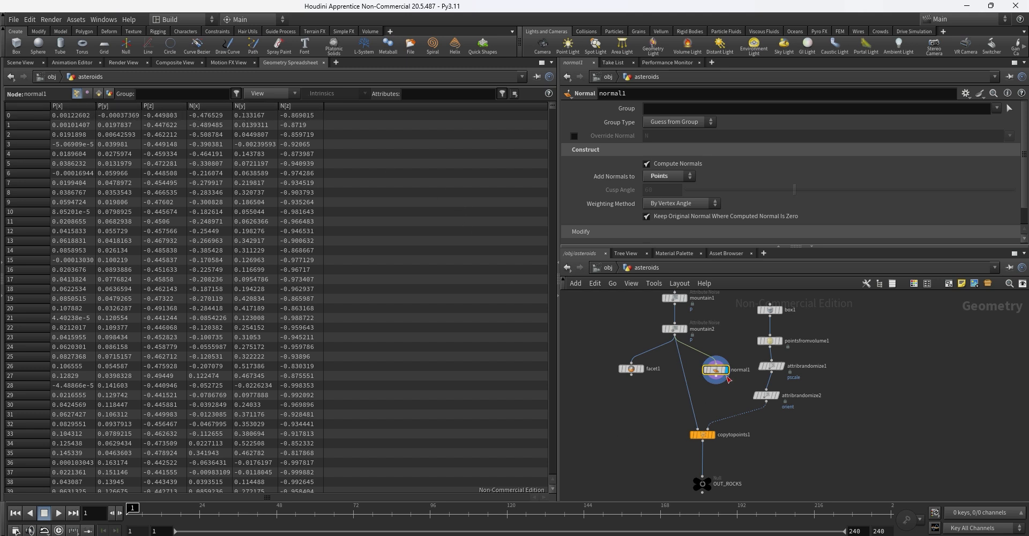
pyautogui.click(696, 369)
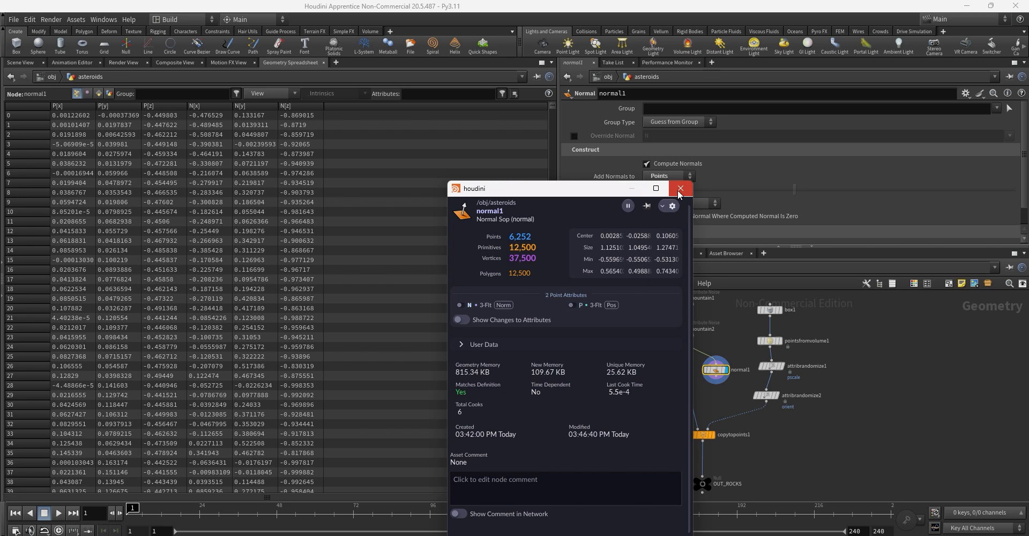
pyautogui.click(681, 188)
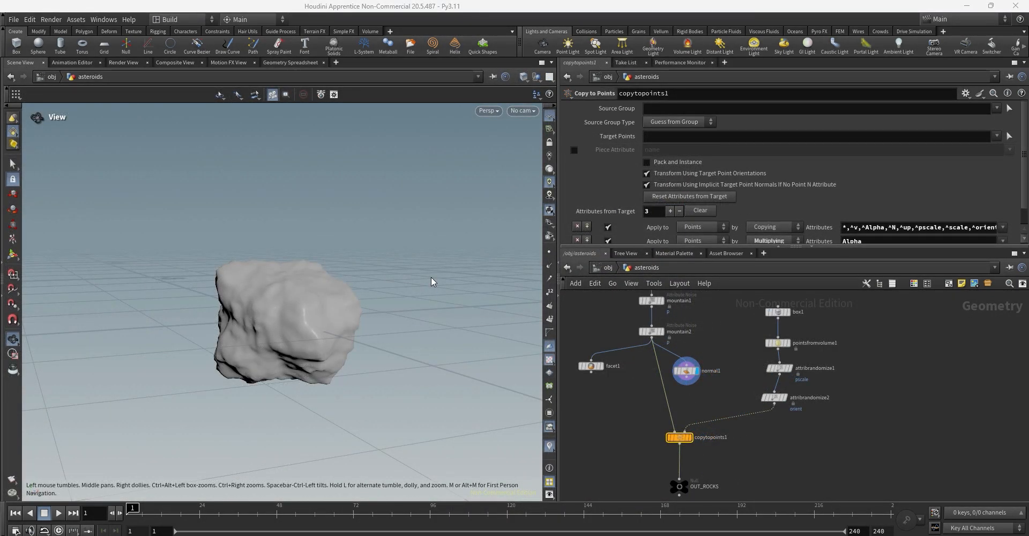
# - Display the copytopoints1 result with point normals shown and check the node's info
pyautogui.moveTo(388, 230); pyautogui.dragTo(356, 301, button='right')
pyautogui.moveTo(356, 301); pyautogui.dragTo(323, 320, button='middle')
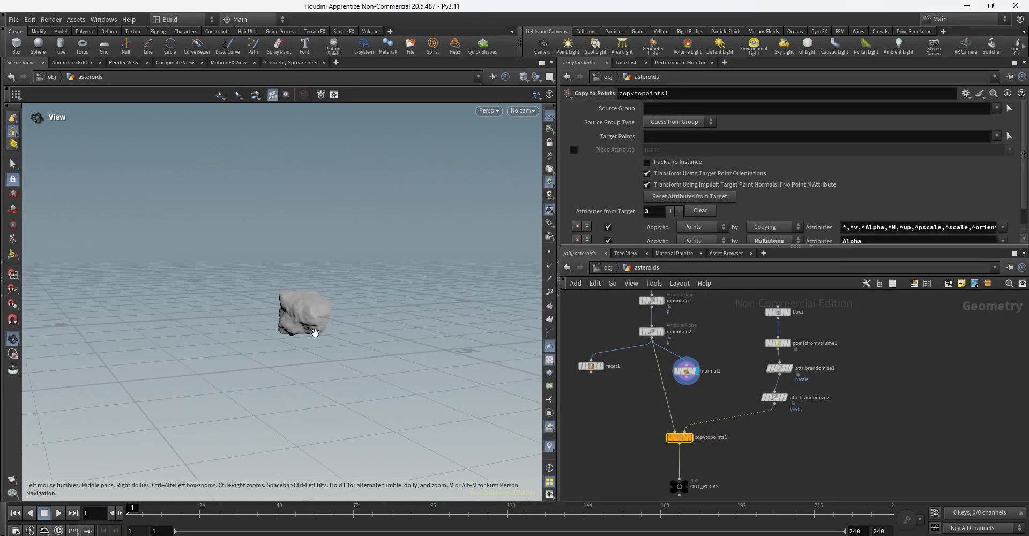
pyautogui.click(688, 438)
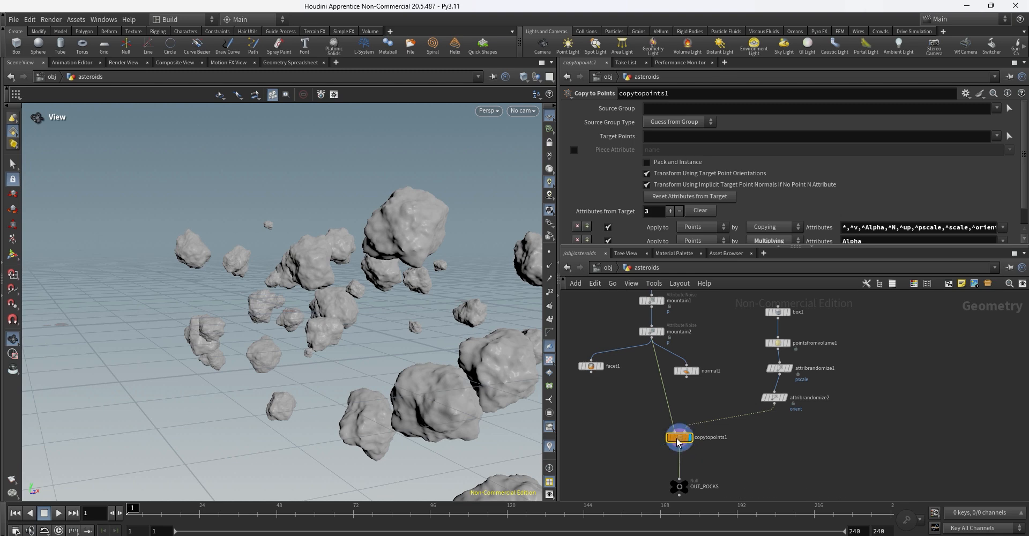
pyautogui.moveTo(445, 306); pyautogui.dragTo(361, 307)
pyautogui.click(550, 266)
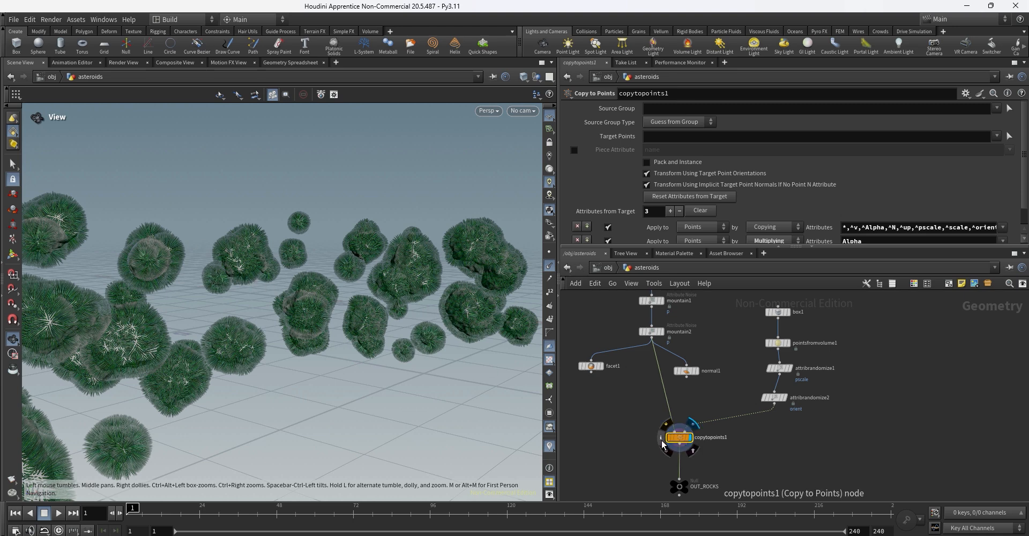
pyautogui.click(661, 437)
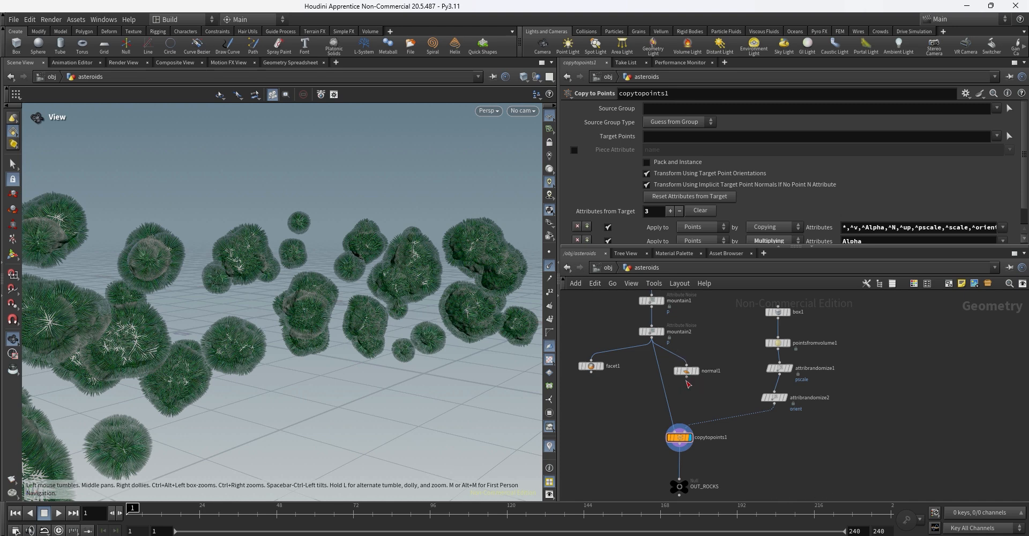
# - Insert normal1 between mountain2 and the first input of copytopoints1, and check the attributes in copytopoints1's info
pyautogui.click(685, 376)
pyautogui.click(678, 425)
pyautogui.moveTo(684, 378); pyautogui.dragTo(670, 389)
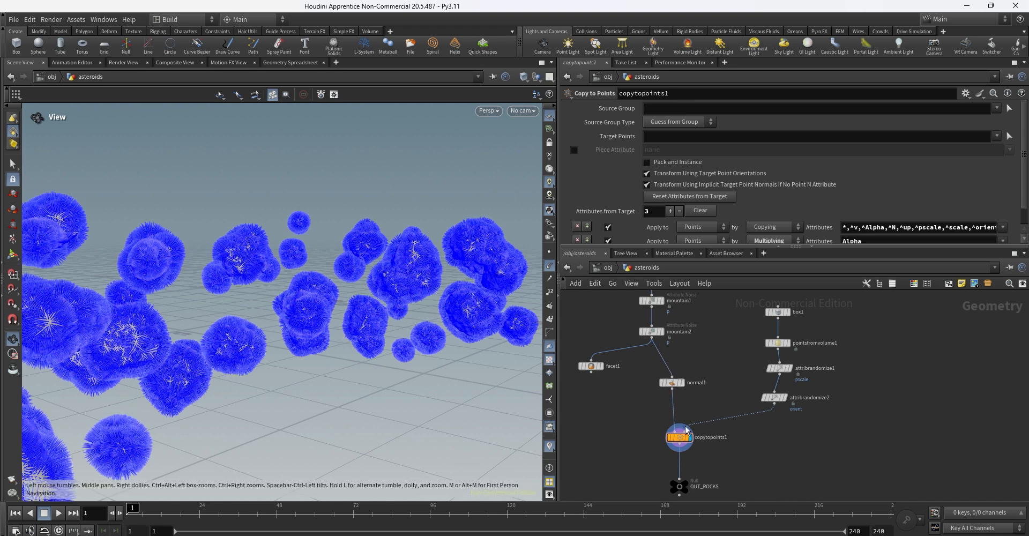
pyautogui.click(661, 437)
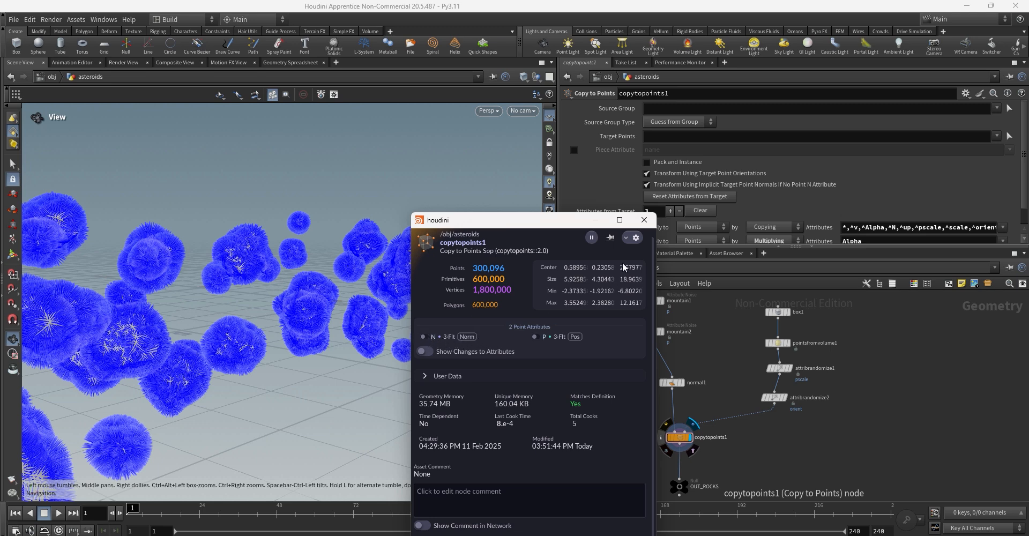
pyautogui.click(643, 220)
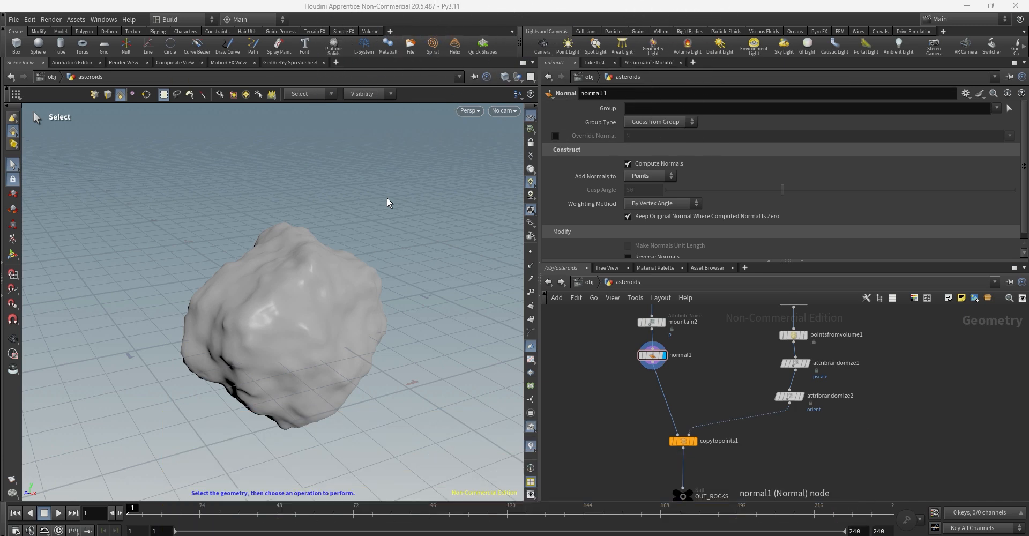
# - Orbit the rock from normal1, switch the viewport to the UV view and frame the whole UV grid
pyautogui.press('Escape')
pyautogui.moveTo(387, 199); pyautogui.dragTo(374, 223)
pyautogui.press('s')
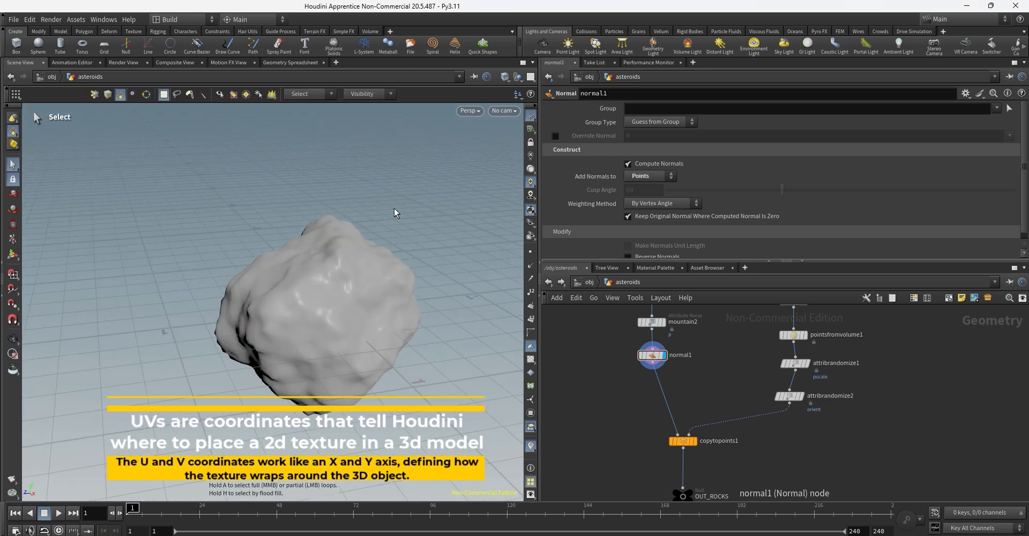
pyautogui.press('Escape')
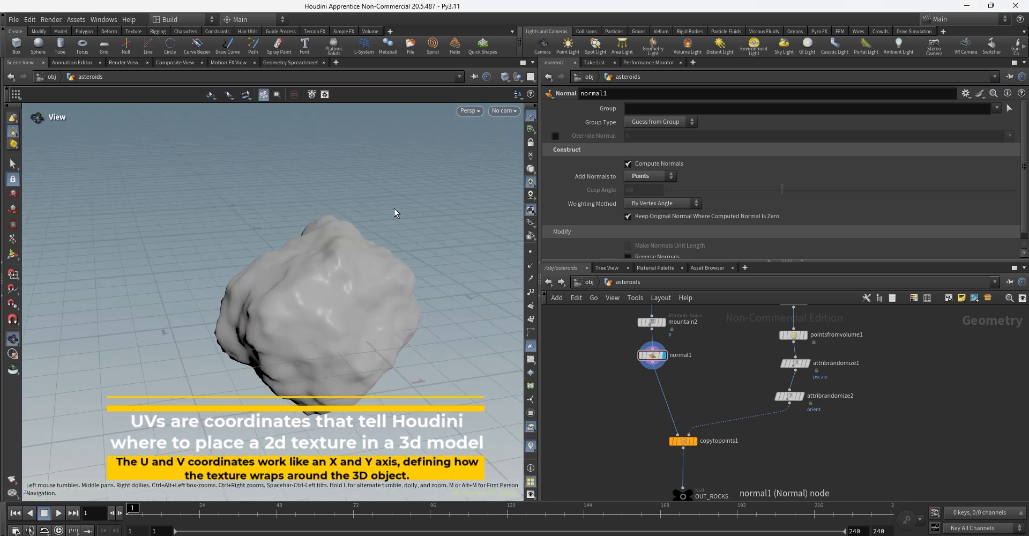
pyautogui.hotkey('space', '5')
pyautogui.keyDown('alt'); pyautogui.moveTo(419, 181); pyautogui.dragTo(332, 255, button='middle'); pyautogui.keyUp('alt')
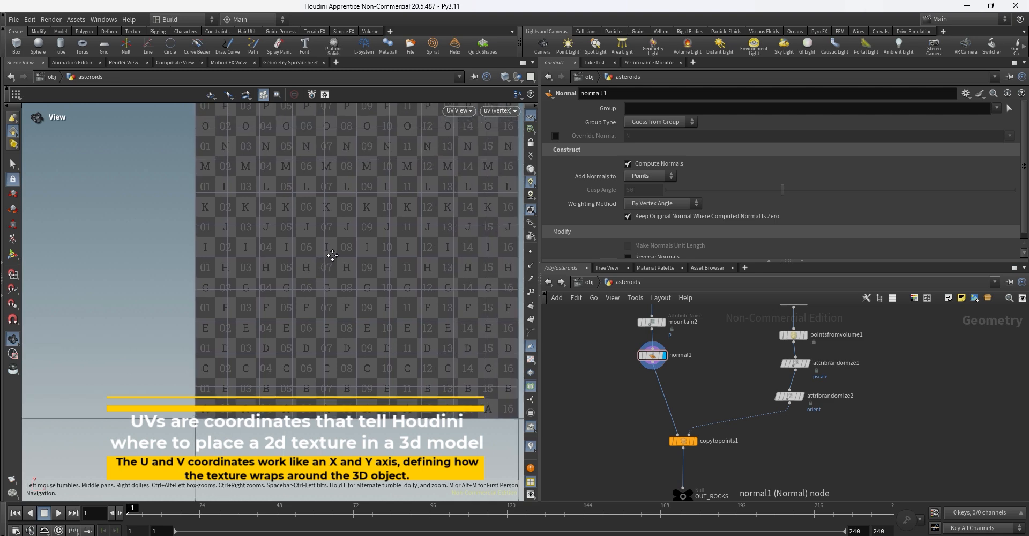
pyautogui.press('h')
pyautogui.press('s')
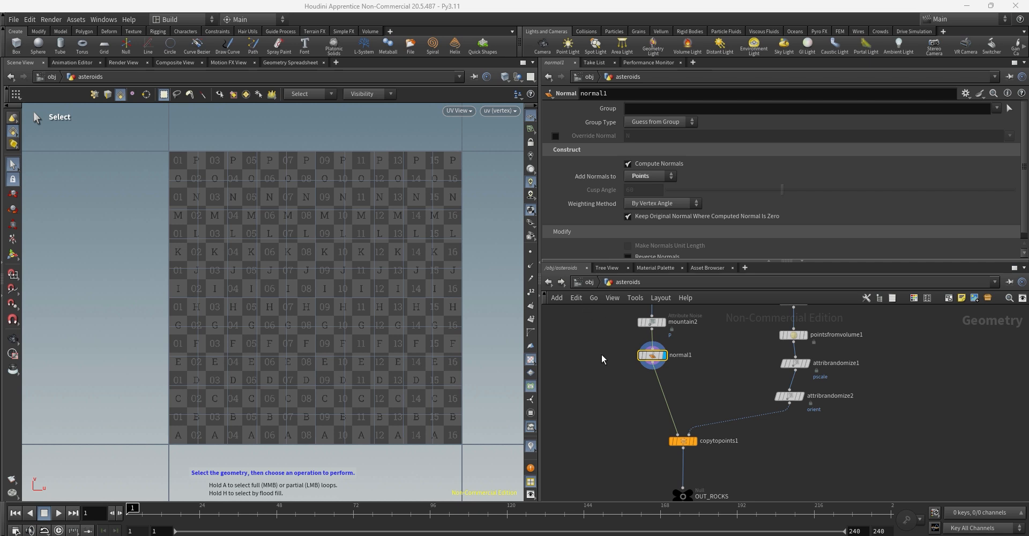
# - Add a Material Network node at the obj level above the asteroids geometry and go inside it
pyautogui.click(587, 284)
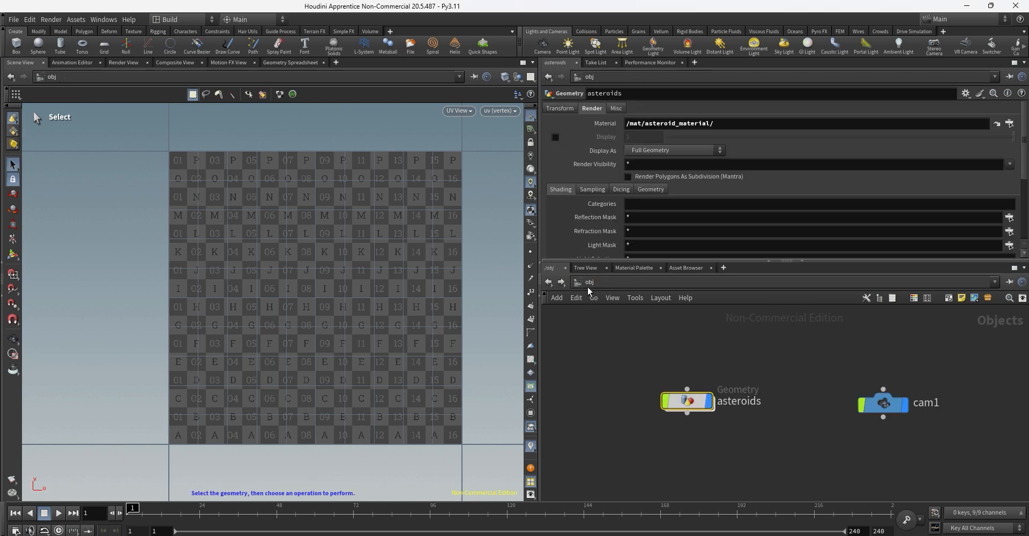
pyautogui.click(717, 463)
pyautogui.press('Tab')
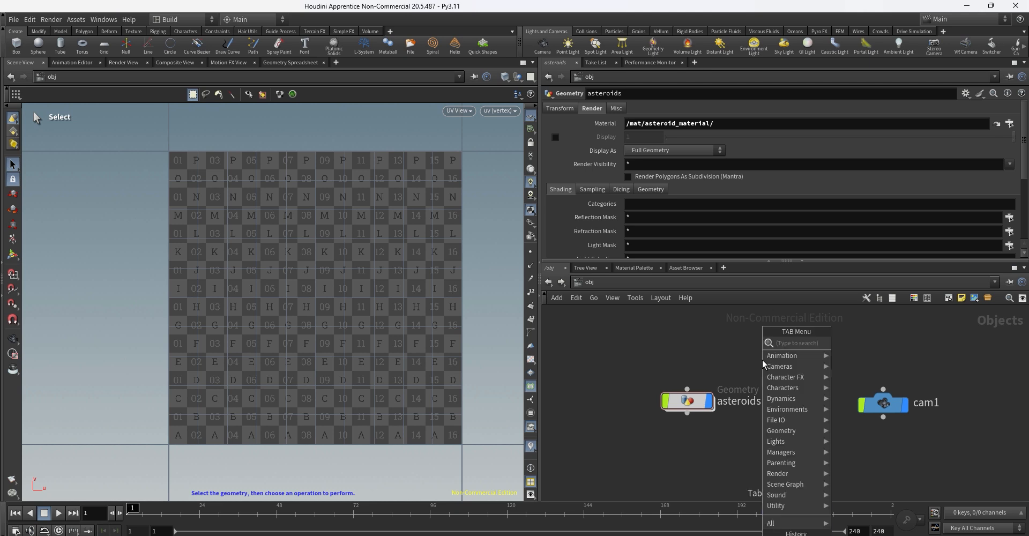
pyautogui.write('mate')
pyautogui.press('Return')
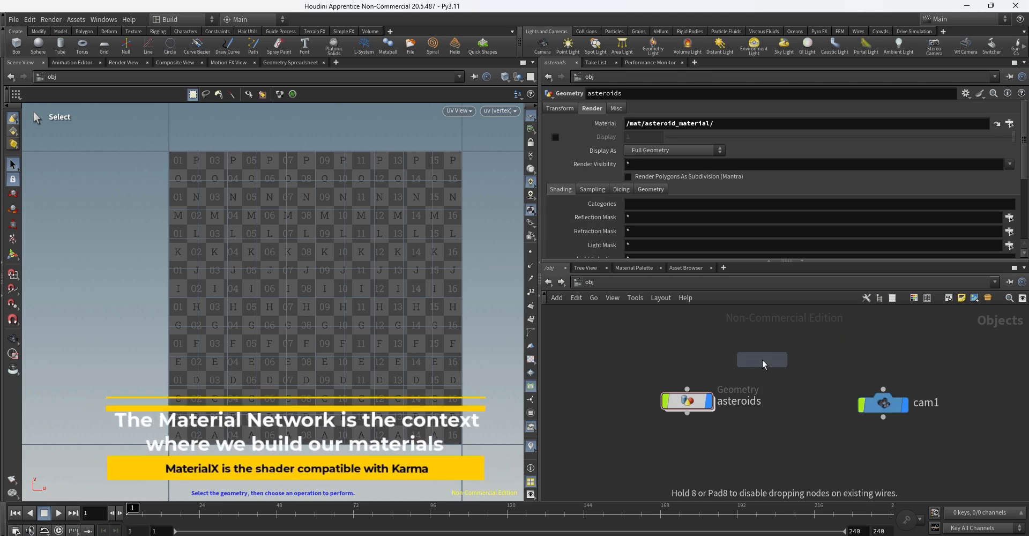
pyautogui.click(762, 359)
pyautogui.doubleClick(763, 362)
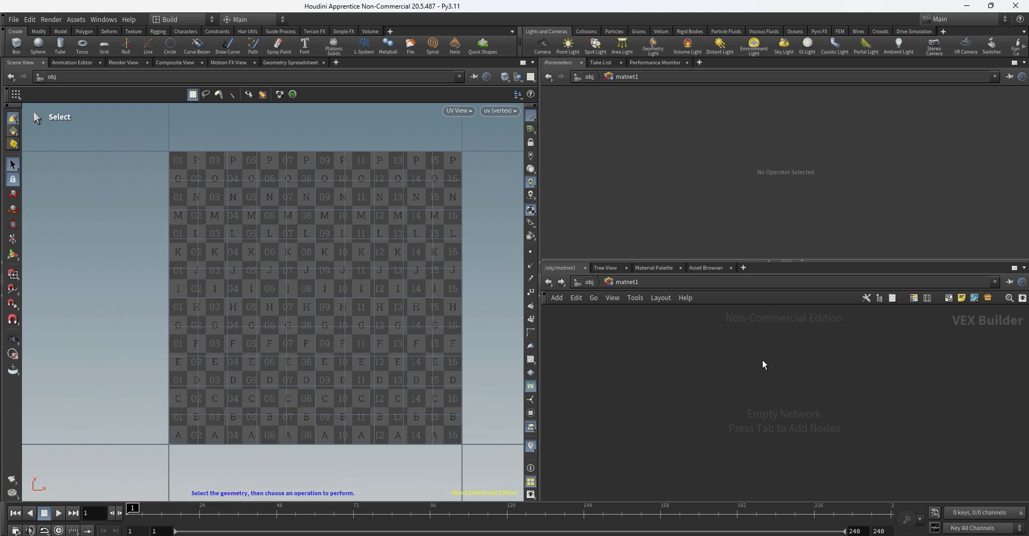
# - Add a MtlX Standard Surface shader to the empty material network
pyautogui.press('Tab')
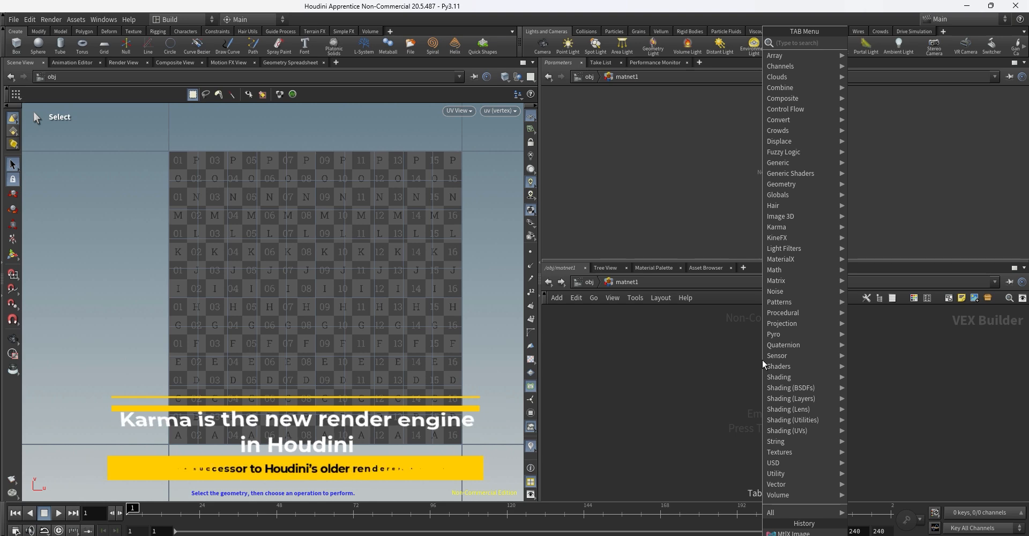
pyautogui.write('stand')
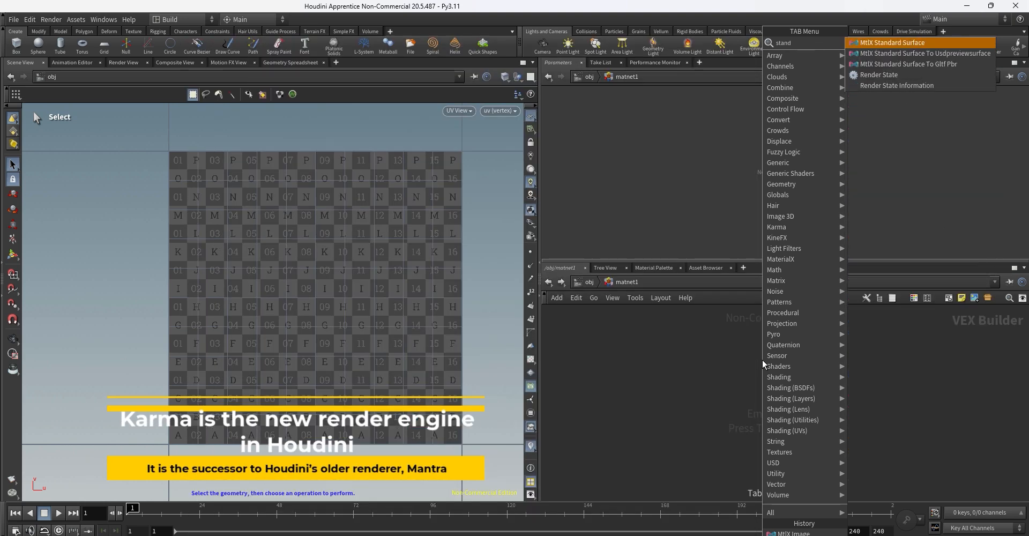
pyautogui.click(892, 42)
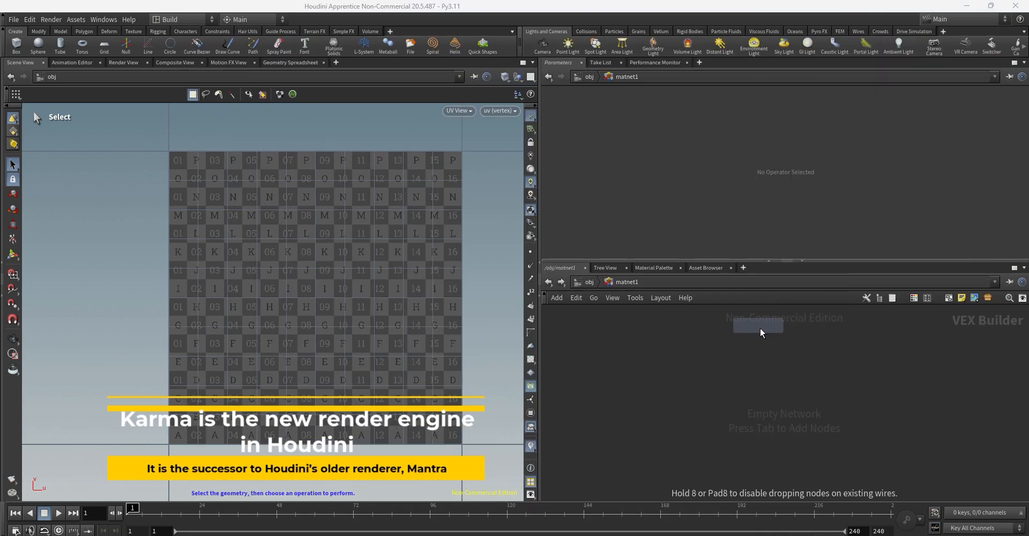
pyautogui.click(779, 366)
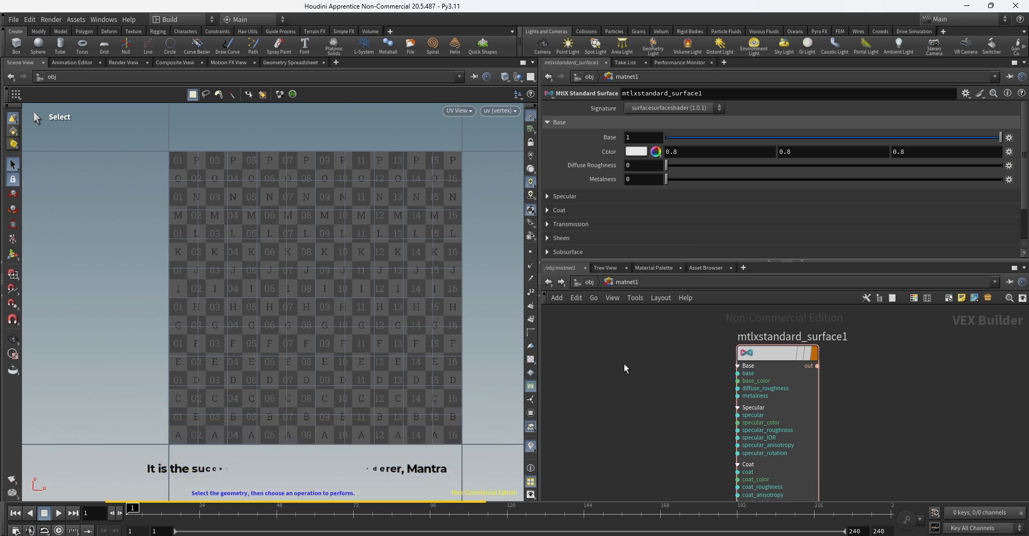
# - Add a MtlX Image node beside the shader and wire its out to the Standard Surface's base_color
pyautogui.press('Tab')
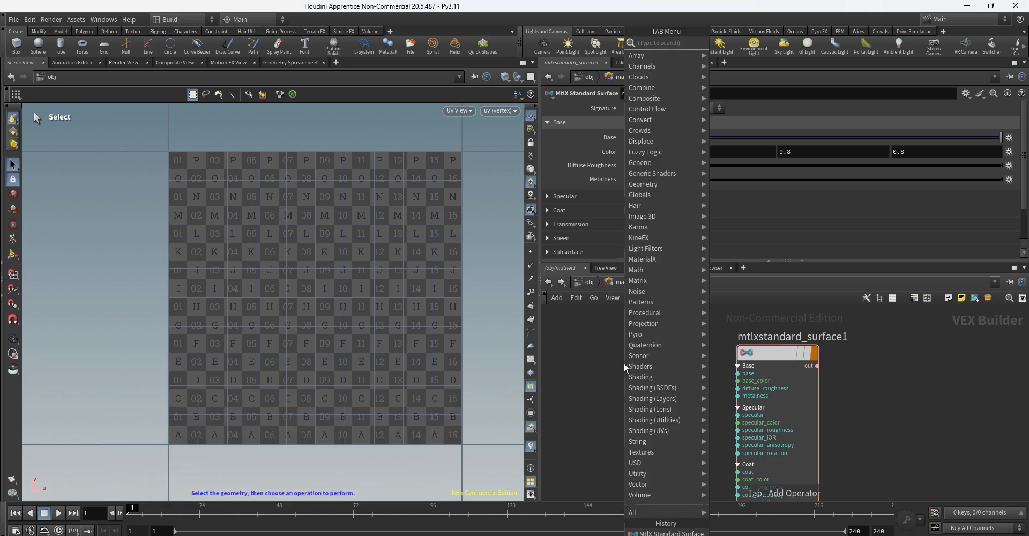
pyautogui.write('mtlx ima')
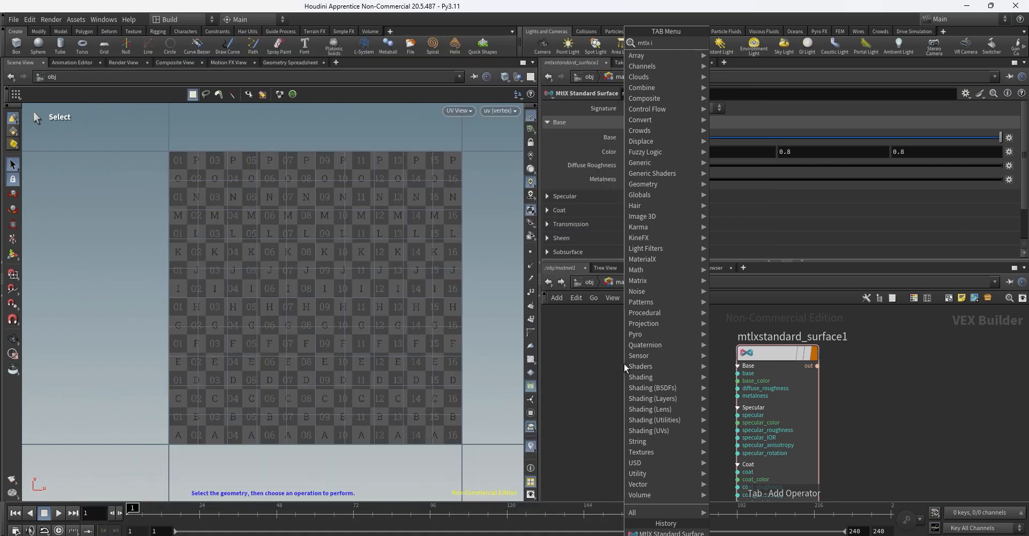
pyautogui.press('Return')
pyautogui.click(624, 363)
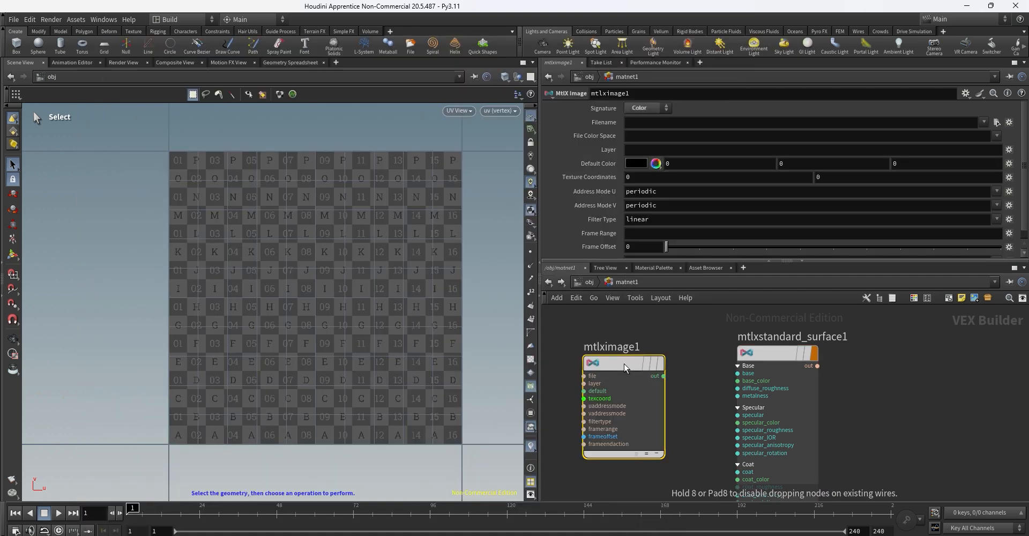
pyautogui.click(663, 375)
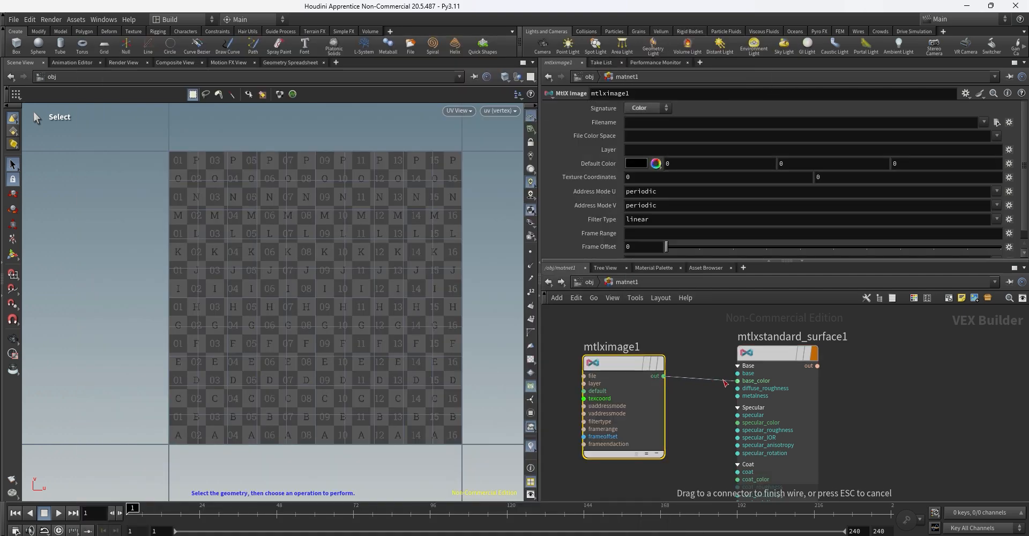
pyautogui.click(737, 380)
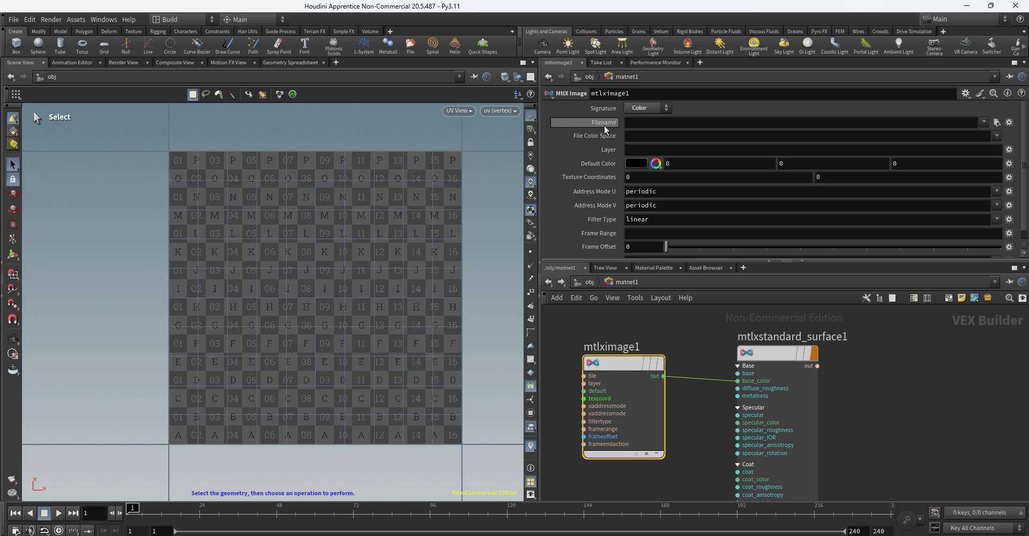
# - Load rock_texture_003.jpg from $HIP/texture/ as the MtlX Image node's file
pyautogui.click(996, 123)
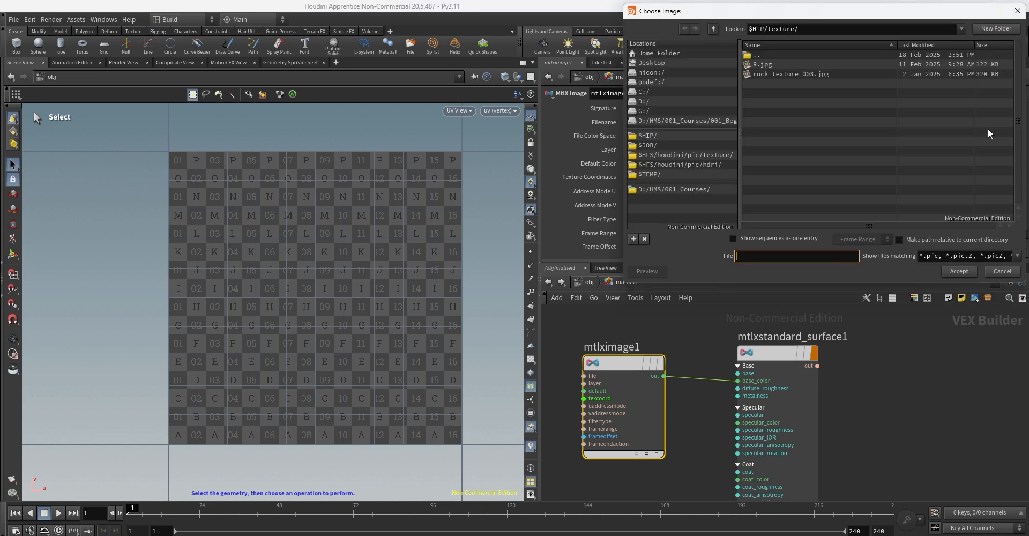
pyautogui.click(780, 75)
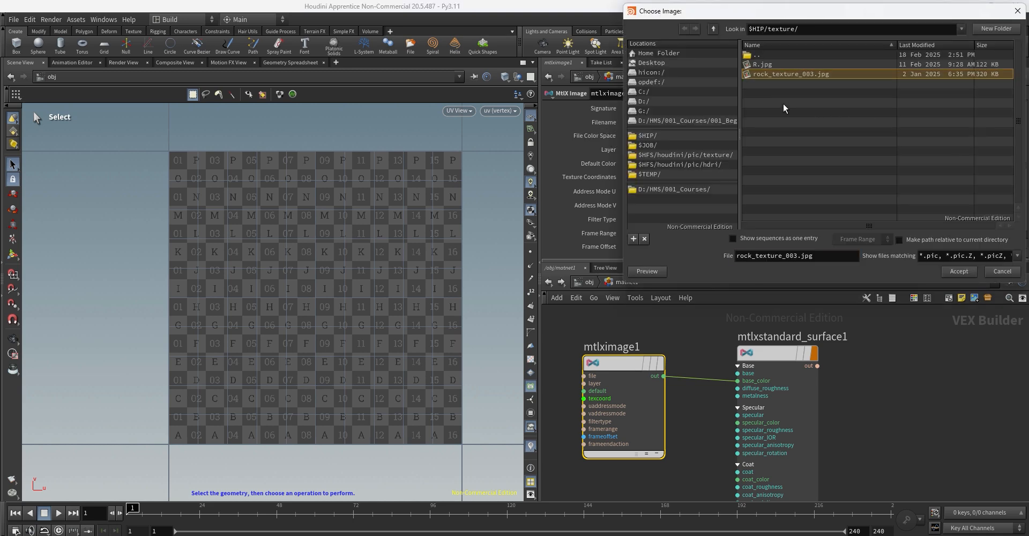
pyautogui.click(957, 272)
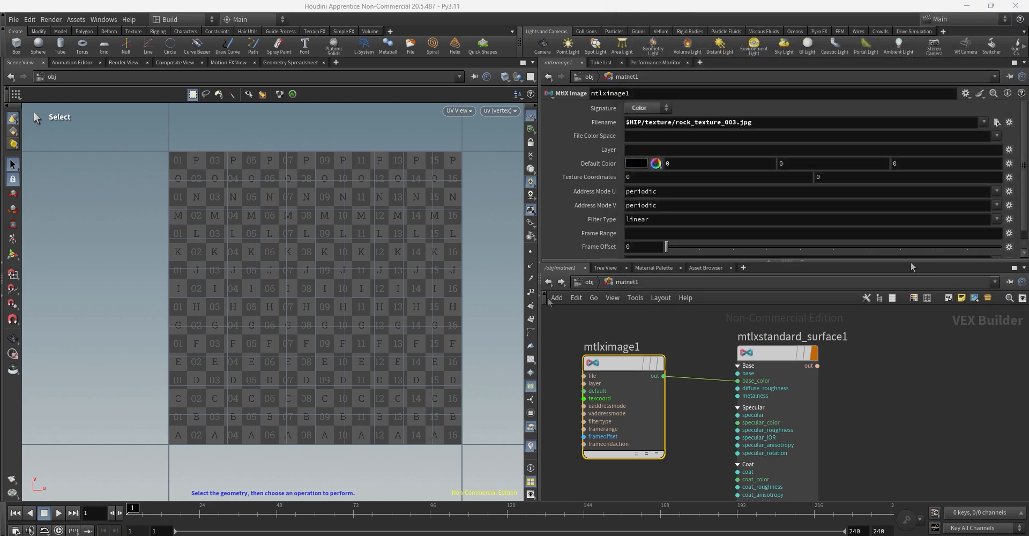
# - Rename the MtlX Standard Surface node as asteroid_mtlx
pyautogui.doubleClick(804, 337)
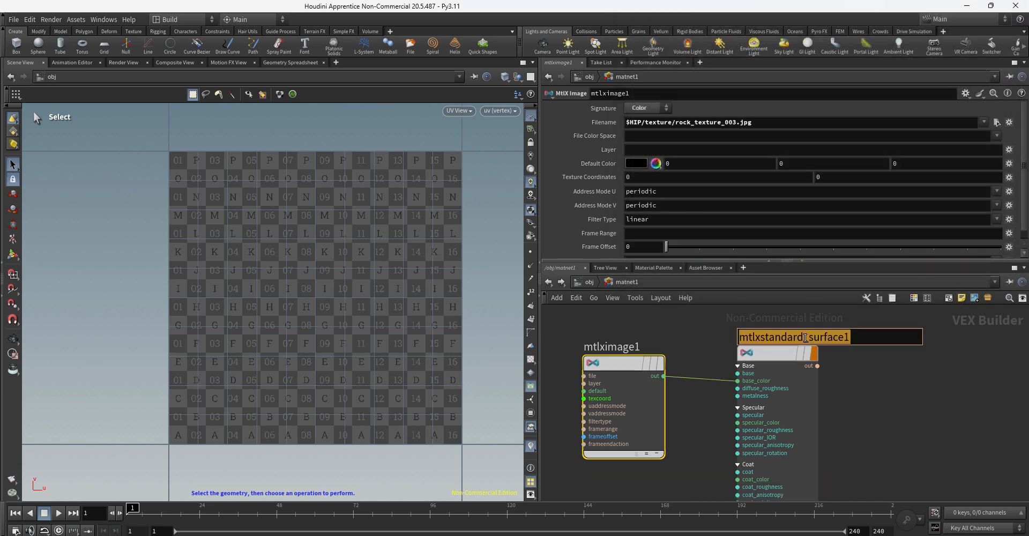
pyautogui.write('mat')
pyautogui.press('BackSpace')
pyautogui.press('BackSpace')
pyautogui.press('BackSpace')
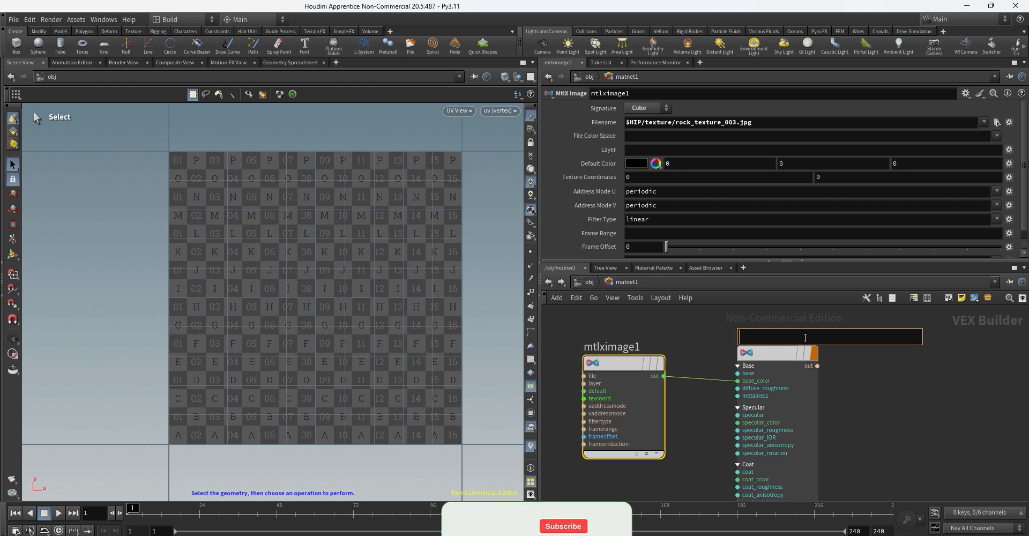
pyautogui.write('asteroid')
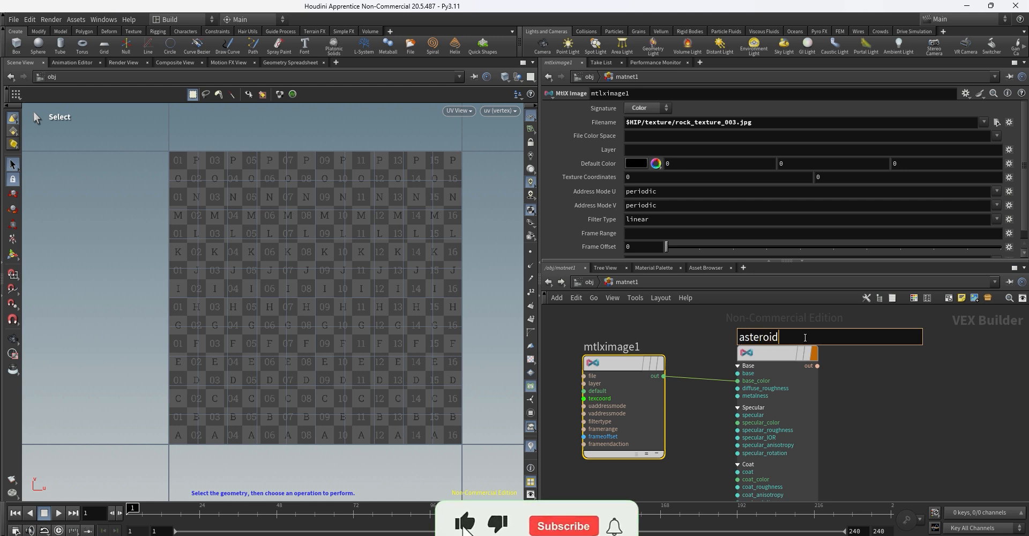
pyautogui.write('_mtlx')
pyautogui.press('Return')
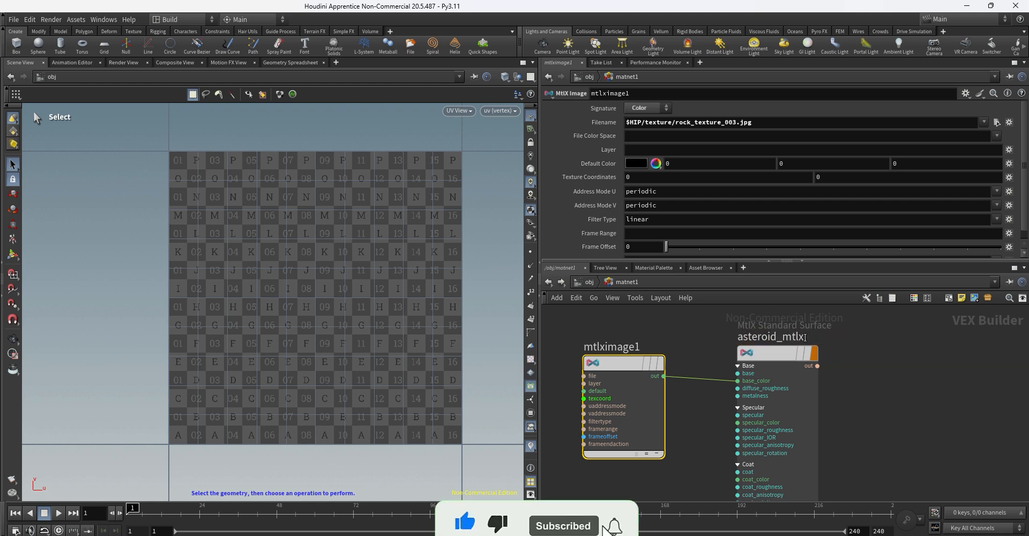
# - Assign /obj/matnet1/asteroid_mtlx as the asteroids object's render material and show the rock in the perspective view
pyautogui.click(587, 282)
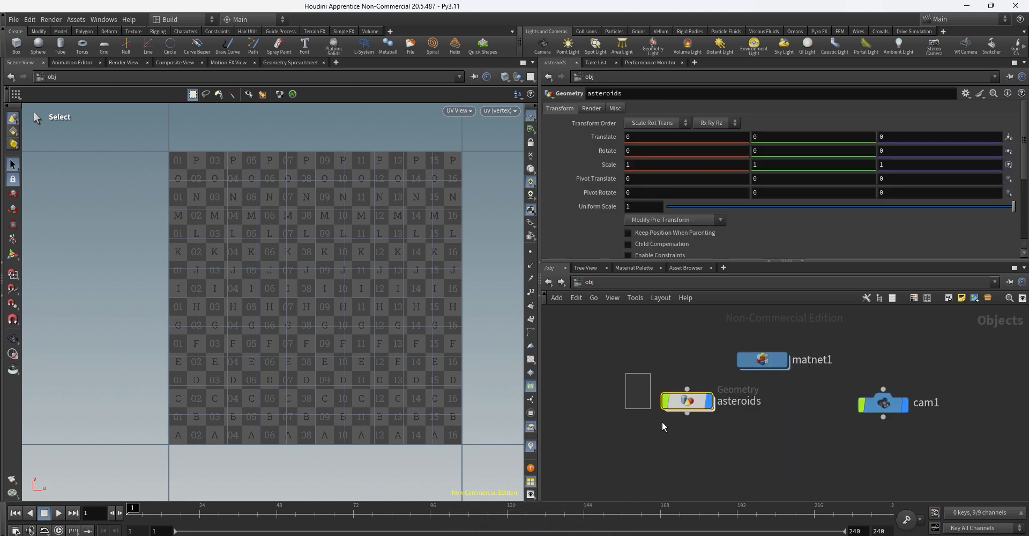
pyautogui.click(591, 109)
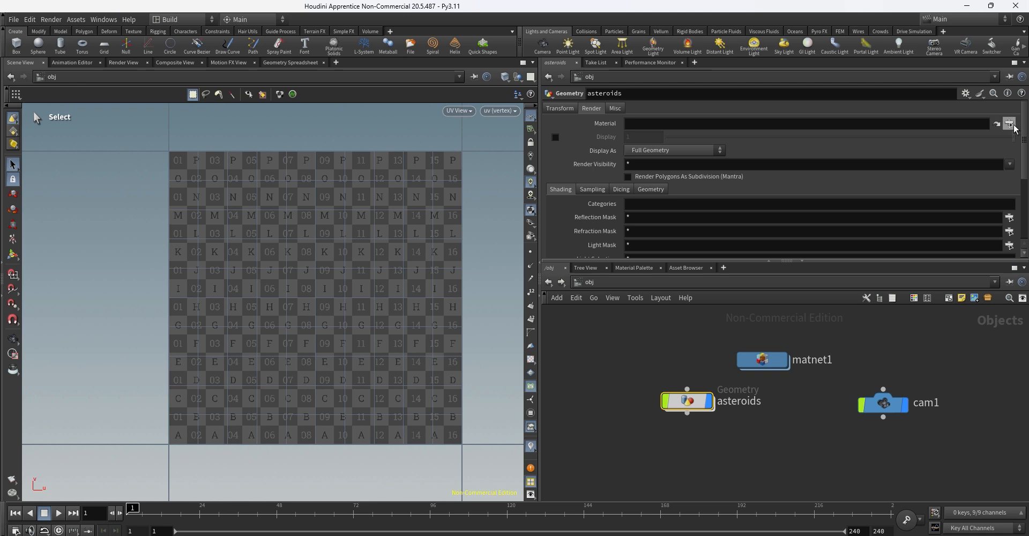
pyautogui.click(1009, 124)
pyautogui.click(916, 87)
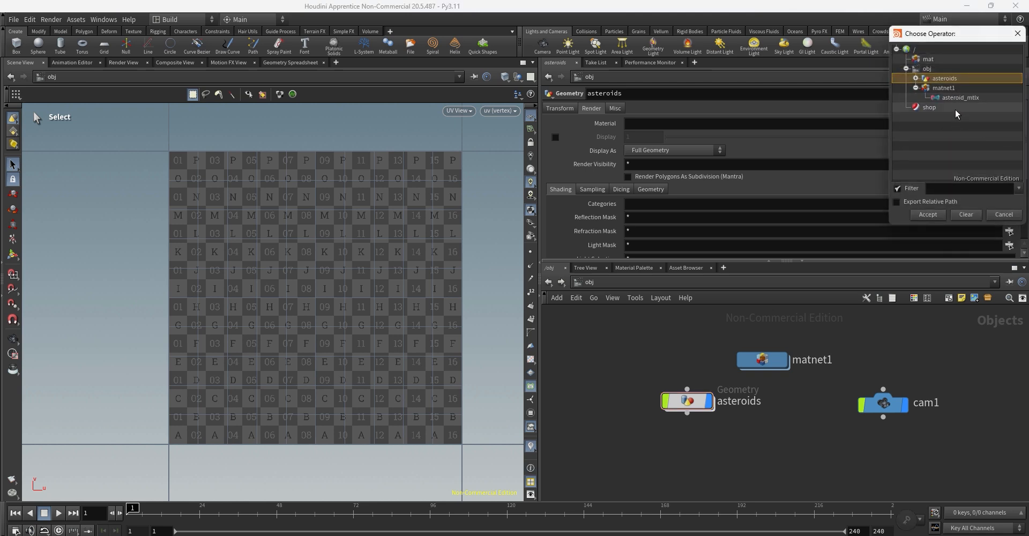
pyautogui.click(953, 98)
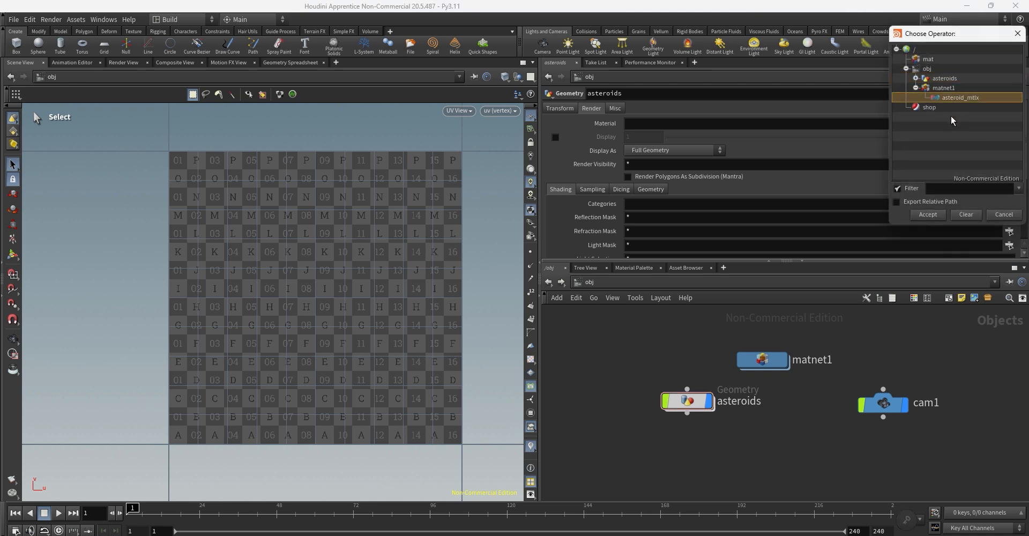
pyautogui.click(929, 214)
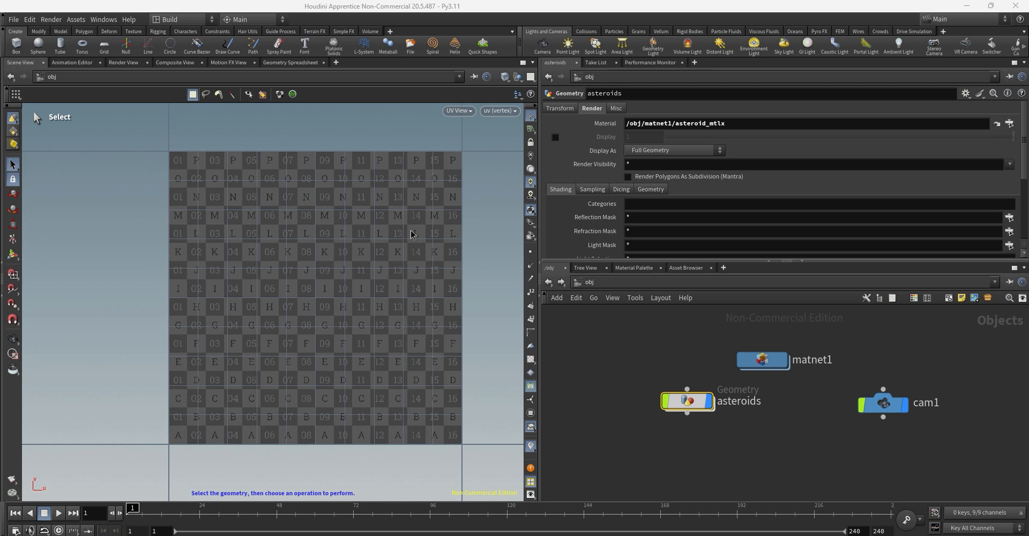
pyautogui.click(410, 235)
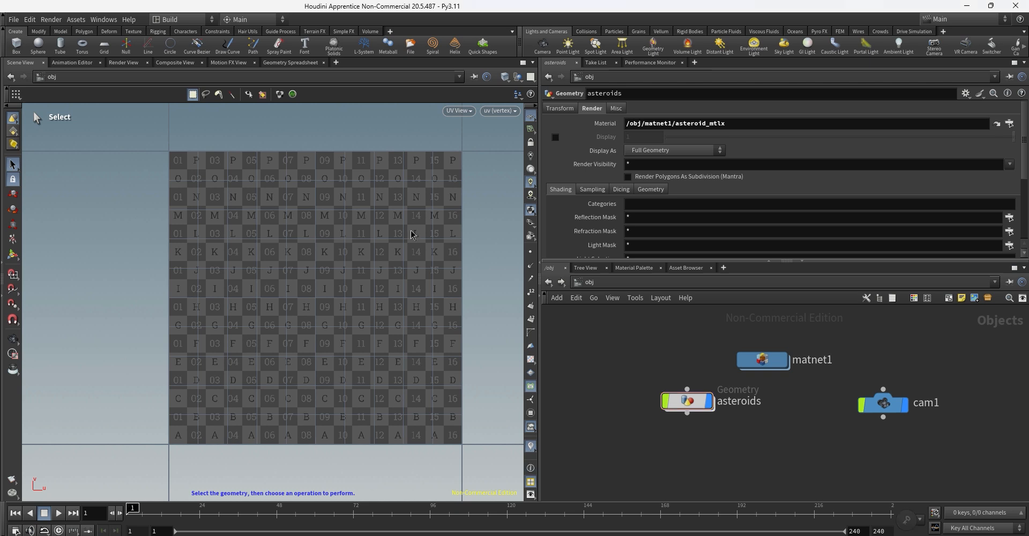
pyautogui.hotkey('space', '1')
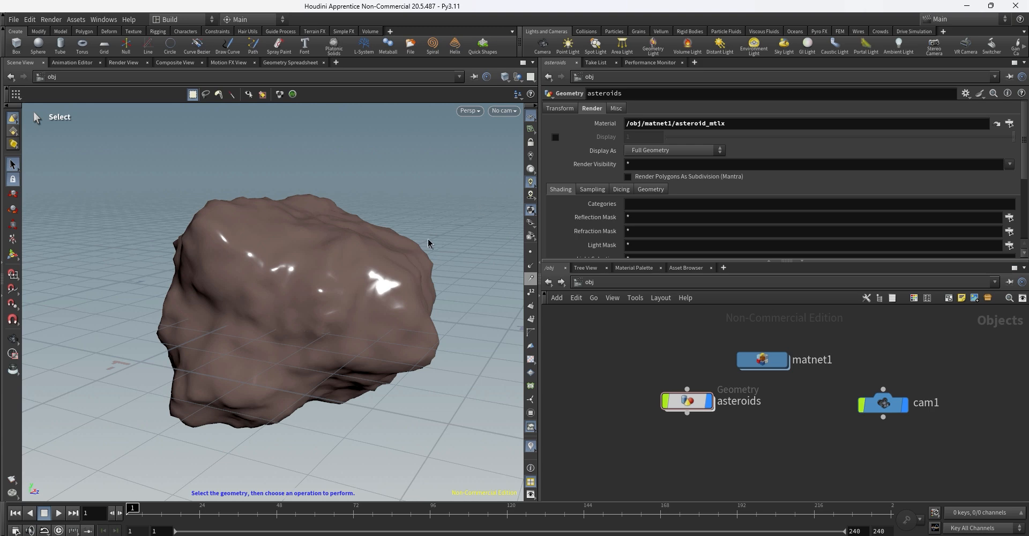
pyautogui.keyDown('alt'); pyautogui.moveTo(421, 232); pyautogui.dragTo(436, 218); pyautogui.keyUp('alt')
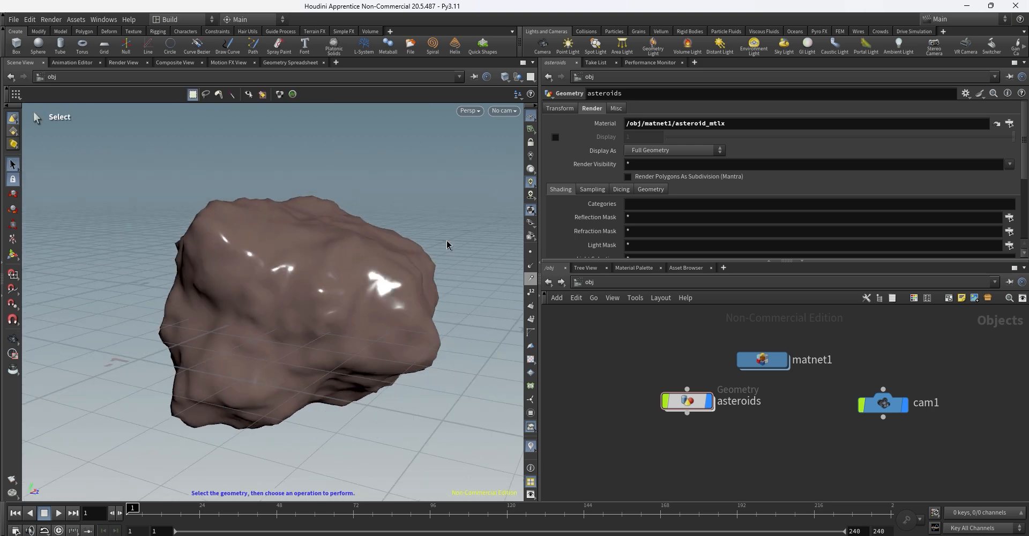
# - Add a UV Texture node after normal1 inside the asteroids geometry, with the UV view showing its result
pyautogui.moveTo(684, 406)
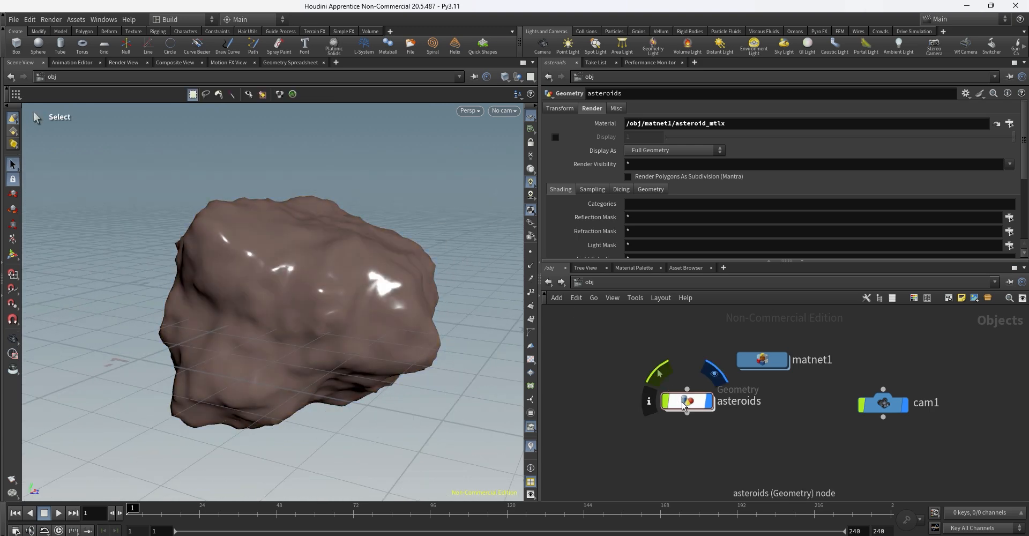
pyautogui.doubleClick(679, 404)
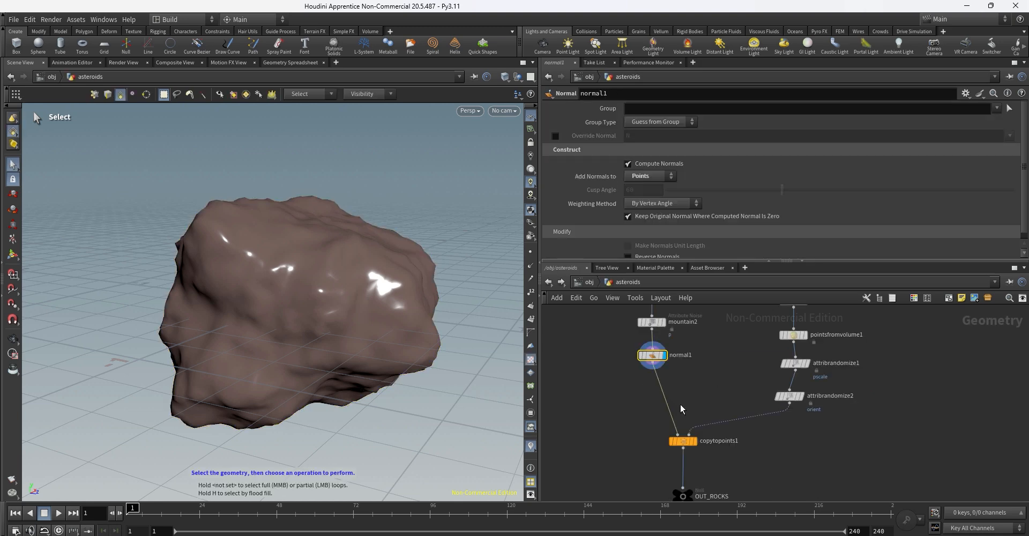
pyautogui.hotkey('space', '5')
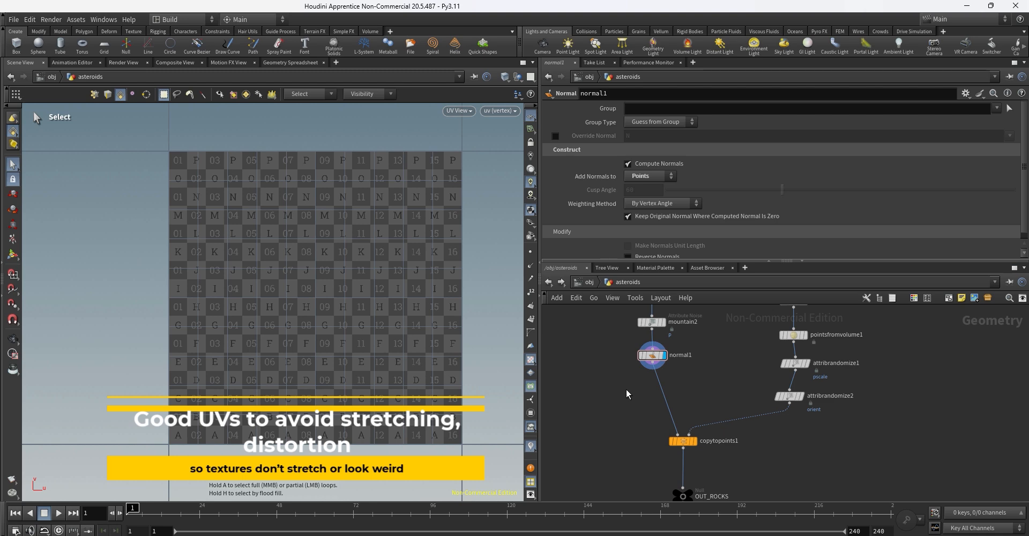
pyautogui.press('Tab')
pyautogui.write('uv tex')
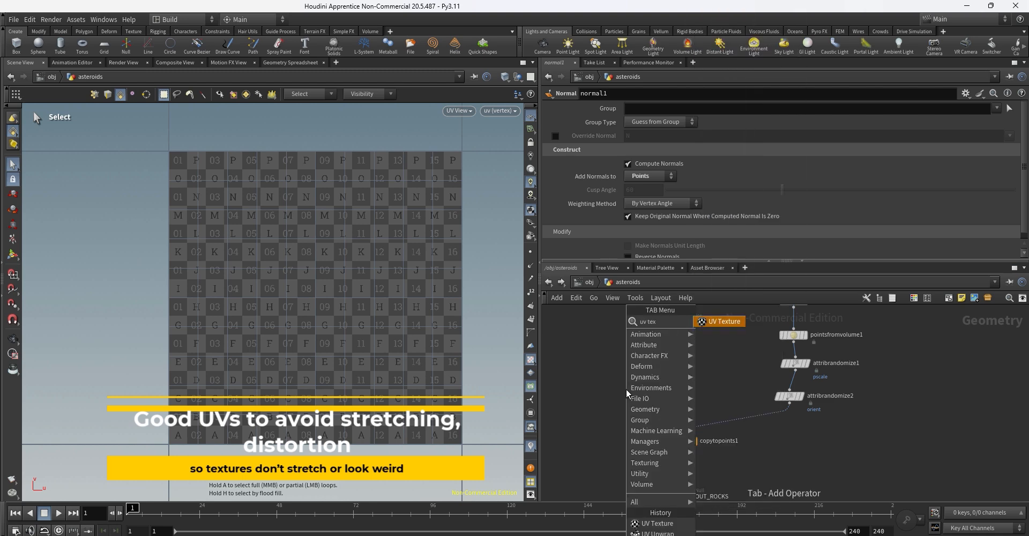
pyautogui.press('Return')
pyautogui.click(626, 389)
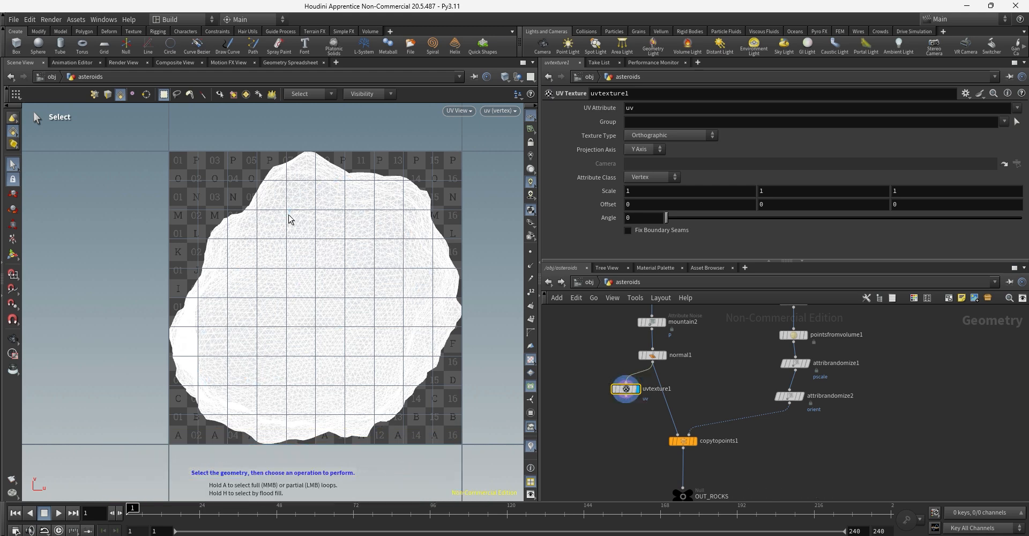
# - Inspect the rock in perspective and set the UV Texture node's texture type to Polar
pyautogui.hotkey('space', '1')
pyautogui.moveTo(377, 248)
pyautogui.keyDown('alt'); pyautogui.mouseDown()
pyautogui.moveTo(258, 251)
pyautogui.moveTo(434, 243)
pyautogui.moveTo(391, 250)
pyautogui.mouseUp(); pyautogui.keyUp('alt')
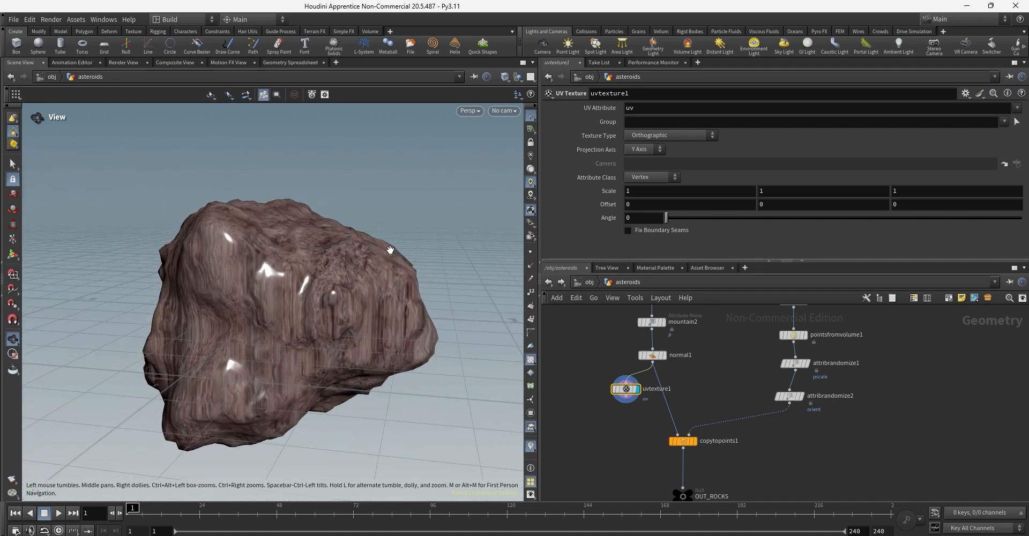
pyautogui.keyDown('alt'); pyautogui.moveTo(228, 248); pyautogui.dragTo(335, 276); pyautogui.keyUp('alt')
pyautogui.press('s')
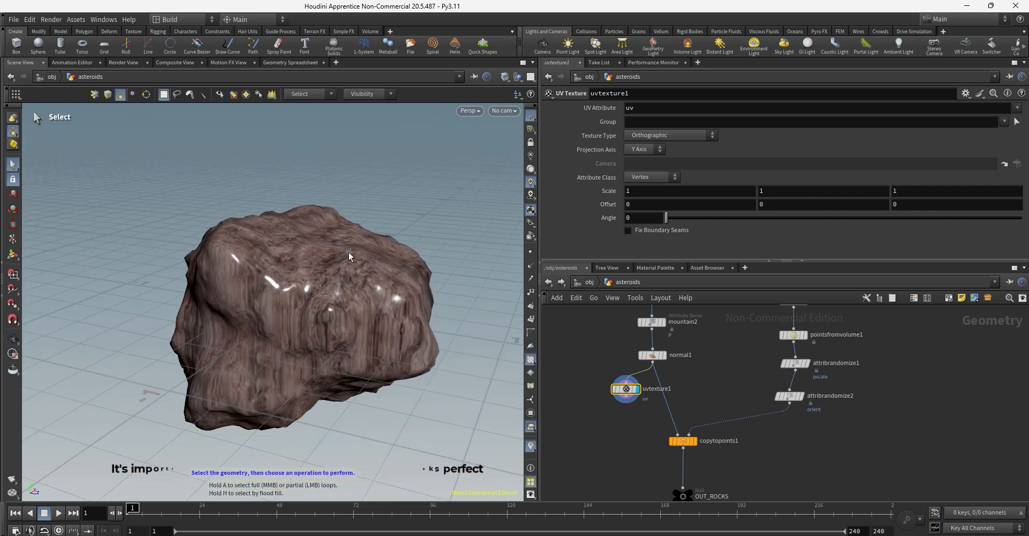
pyautogui.keyDown('alt'); pyautogui.moveTo(397, 230); pyautogui.dragTo(304, 268); pyautogui.keyUp('alt')
pyautogui.click(650, 135)
pyautogui.click(649, 157)
pyautogui.scroll(2, 455, 236)
pyautogui.press('s')
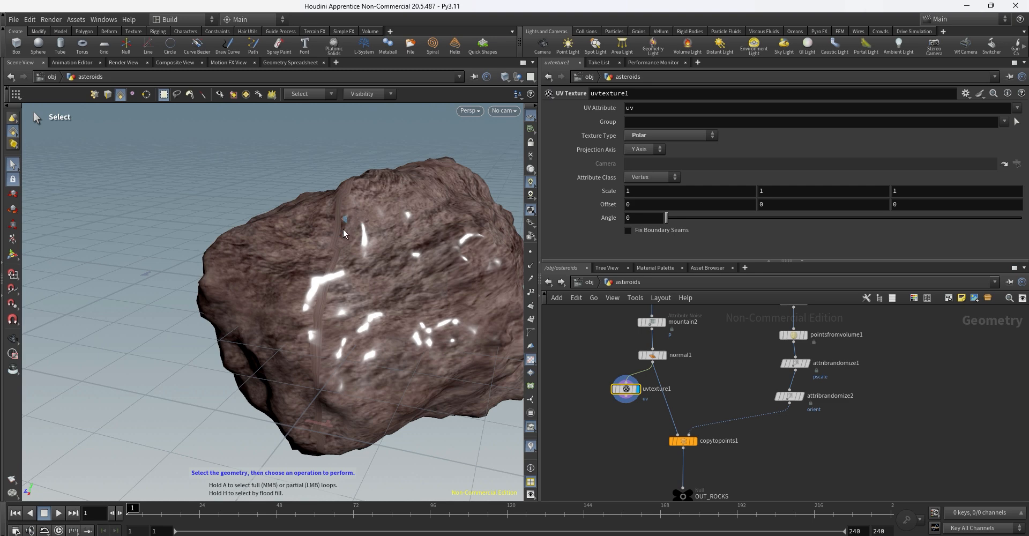
# - Examine the polar-projected texture from several sides of the rock for stretching and seams
pyautogui.press('Escape')
pyautogui.moveTo(344, 230); pyautogui.dragTo(272, 321)
pyautogui.moveTo(422, 316)
pyautogui.mouseDown()
pyautogui.moveTo(415, 300)
pyautogui.moveTo(415, 315)
pyautogui.mouseUp()
pyautogui.press('s')
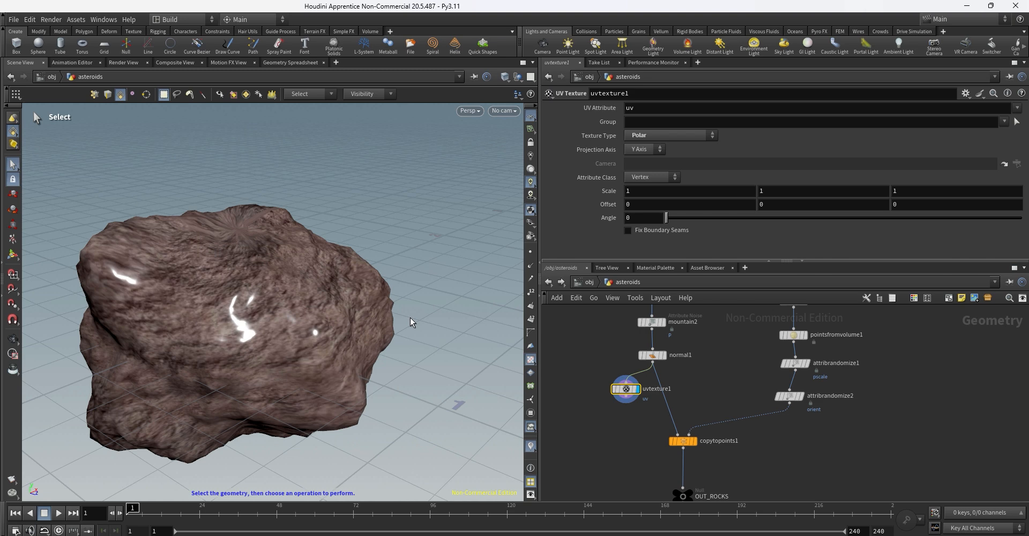
pyautogui.press('Escape')
pyautogui.moveTo(408, 319); pyautogui.dragTo(340, 221)
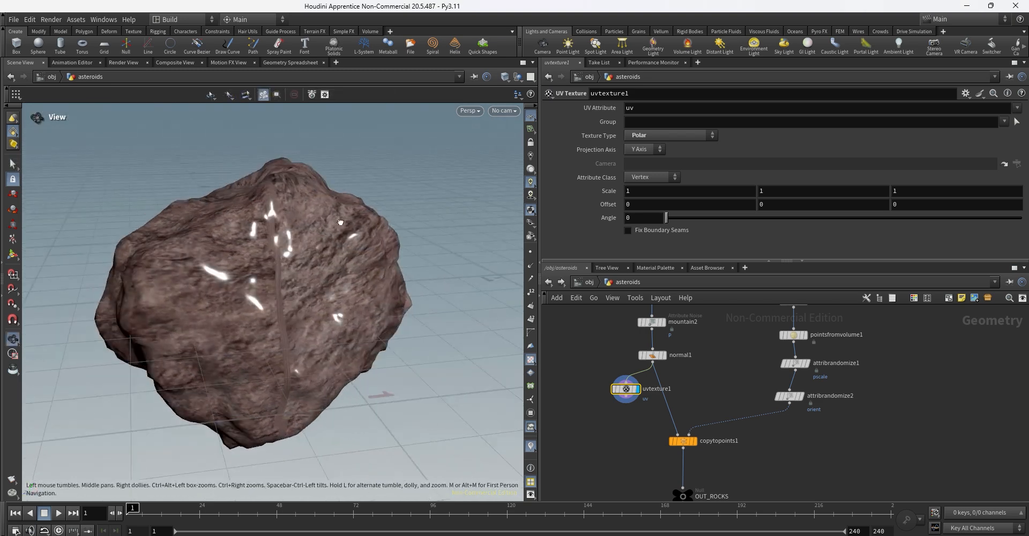
pyautogui.press('s')
# - Set the UV Texture node's texture type to Face and check the result in the UV and perspective views
pyautogui.click(670, 135)
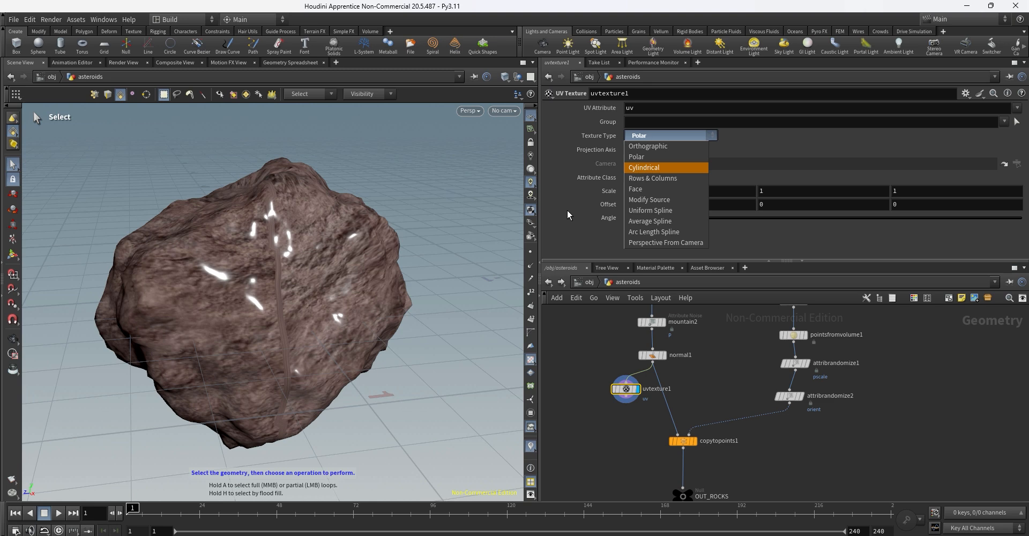
pyautogui.click(663, 189)
pyautogui.keyDown('alt'); pyautogui.moveTo(105, 268); pyautogui.dragTo(416, 285); pyautogui.keyUp('alt')
pyautogui.press('s')
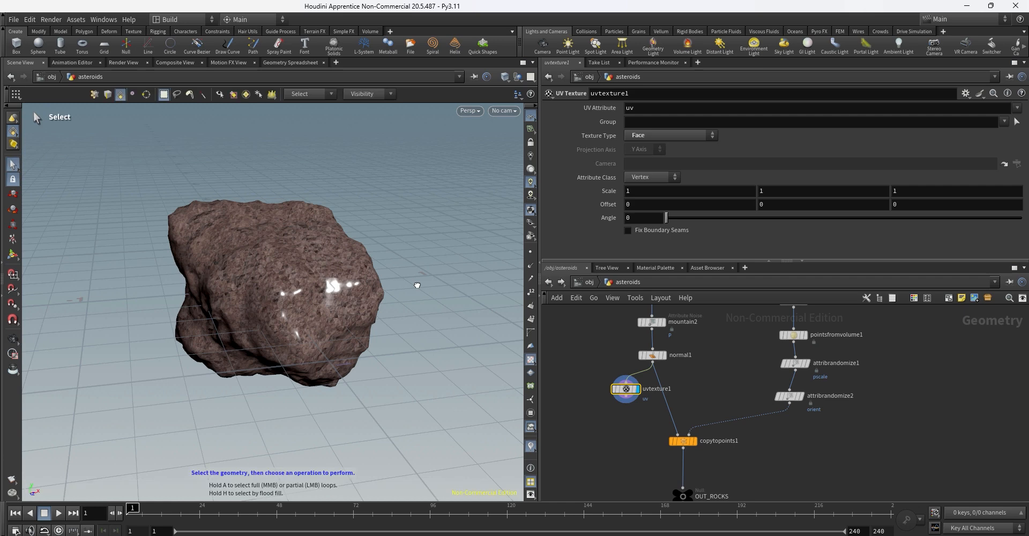
pyautogui.hotkey('space', '5')
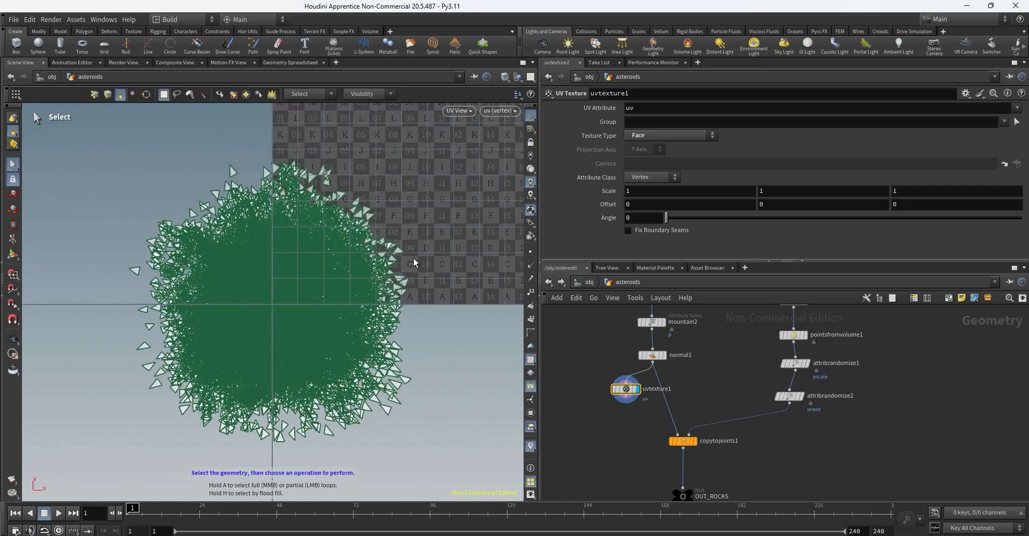
pyautogui.hotkey('space', '1')
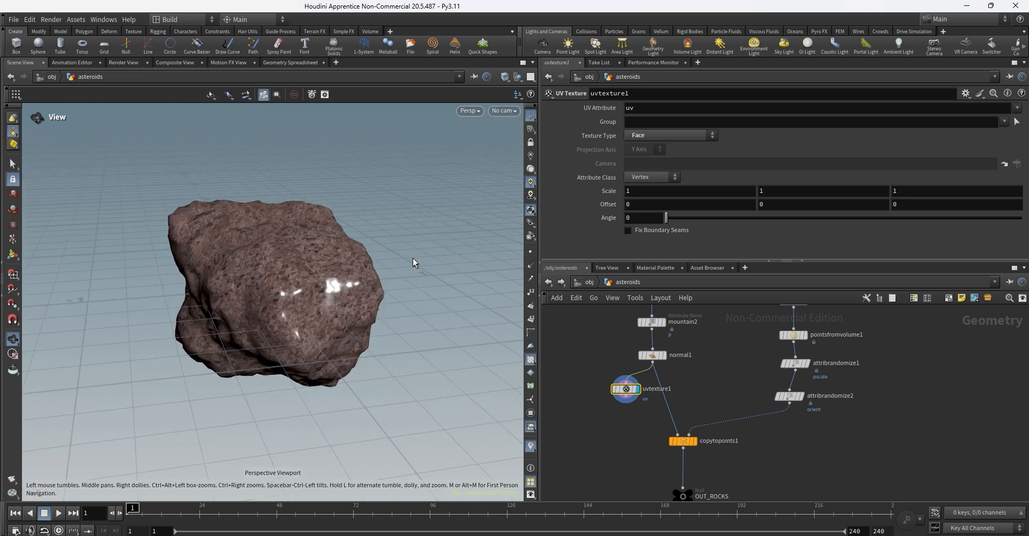
pyautogui.moveTo(413, 259); pyautogui.dragTo(235, 257)
pyautogui.press('s')
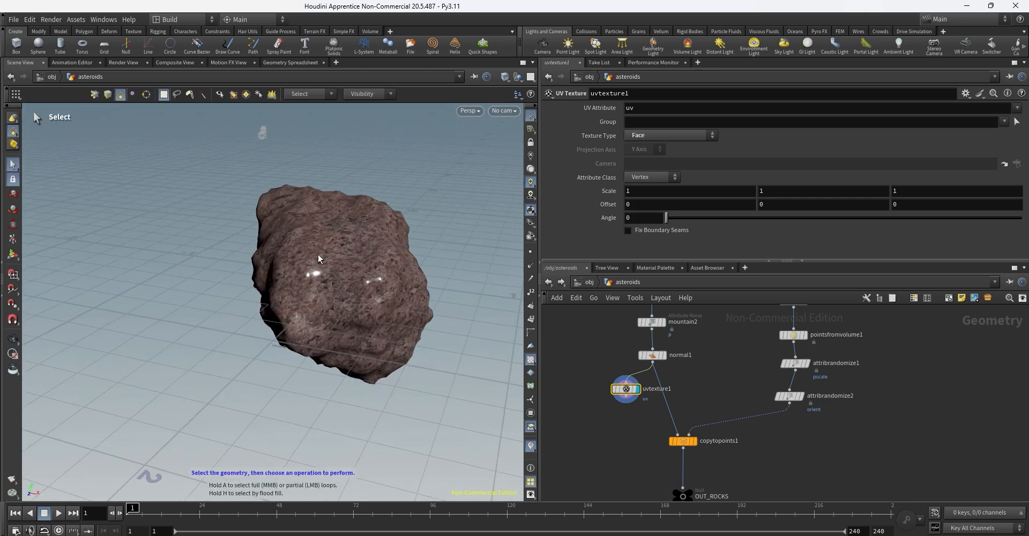
# - Wire the UV Texture node into copytopoints1's first input and display OUT_ROCKS
pyautogui.moveTo(625, 396); pyautogui.dragTo(678, 434)
pyautogui.moveTo(731, 455); pyautogui.dragTo(736, 412, button='middle')
pyautogui.click(697, 454)
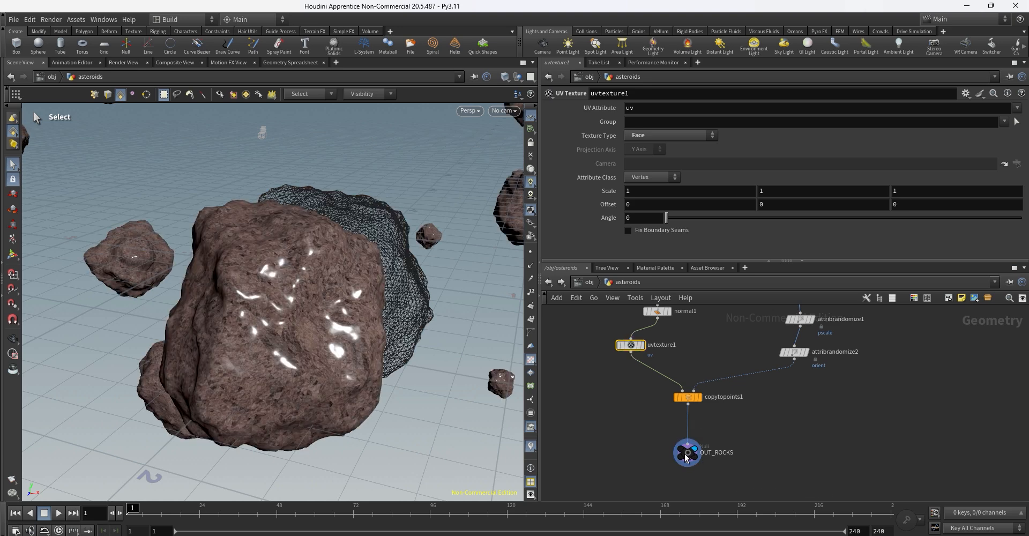
# - View the scattered textured rocks through cam1, and frame them all in the free perspective view
pyautogui.click(512, 111)
pyautogui.click(511, 161)
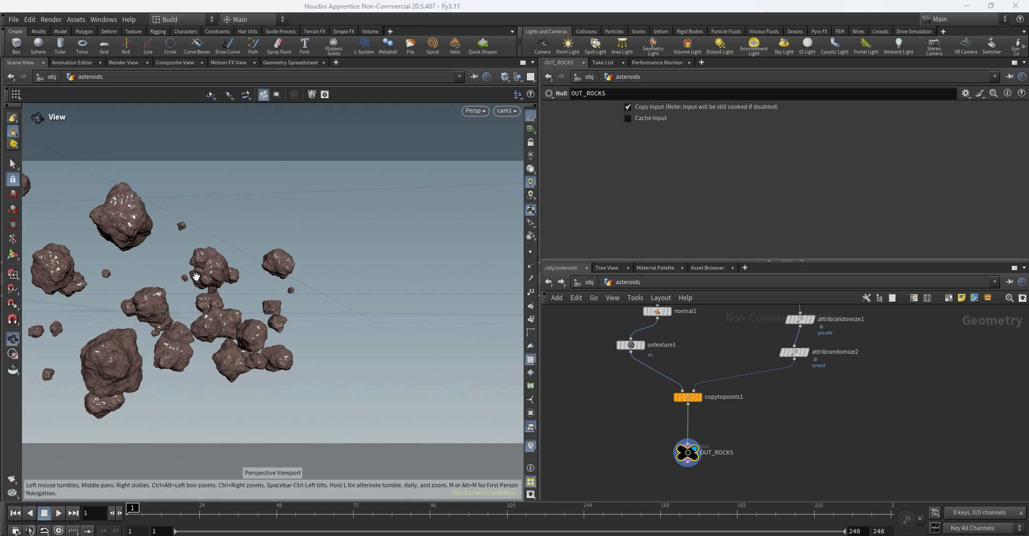
pyautogui.press('Escape')
pyautogui.hotkey('space', 'h')
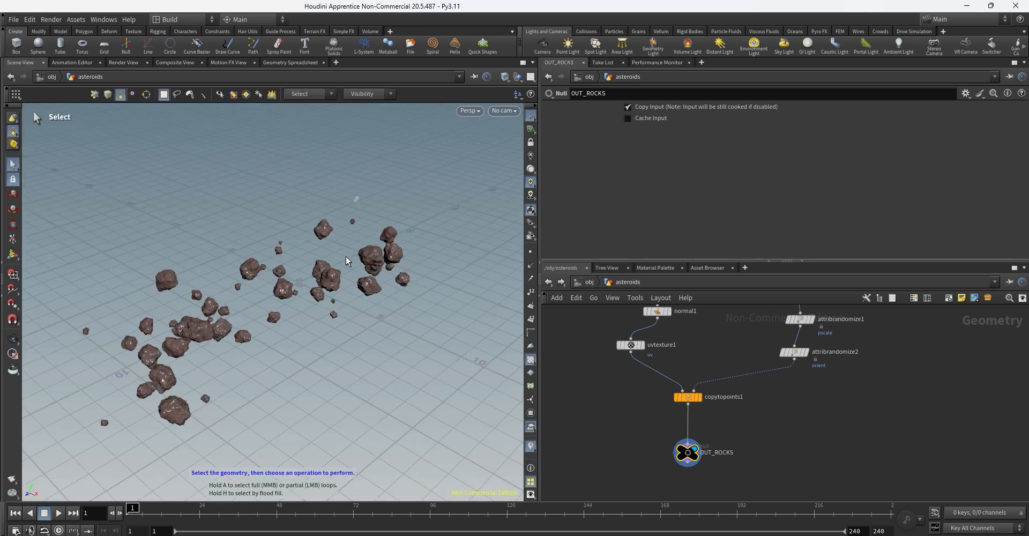
# - Display the UV Texture node's single rock and frame it to examine the texture up close
pyautogui.click(640, 345)
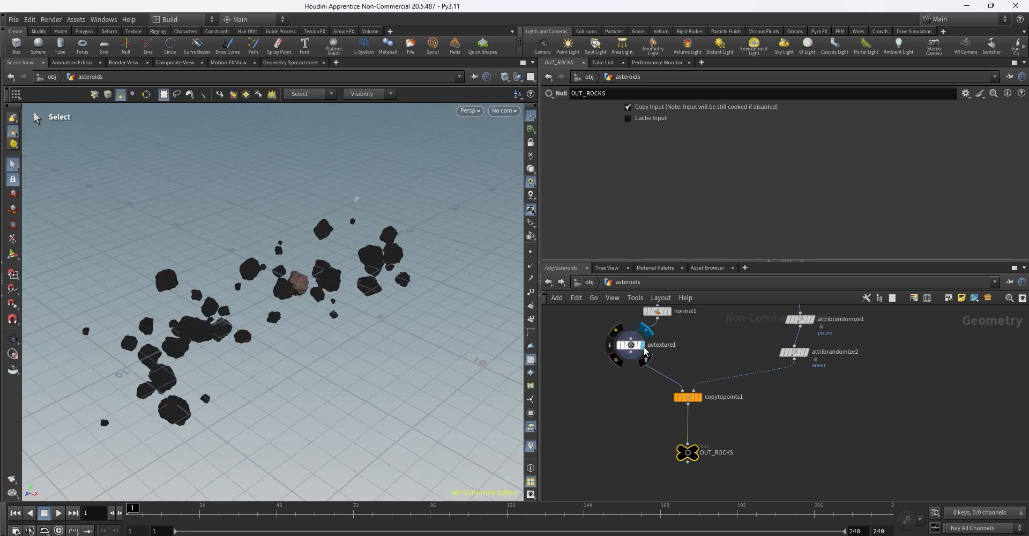
pyautogui.hotkey('space', 'g')
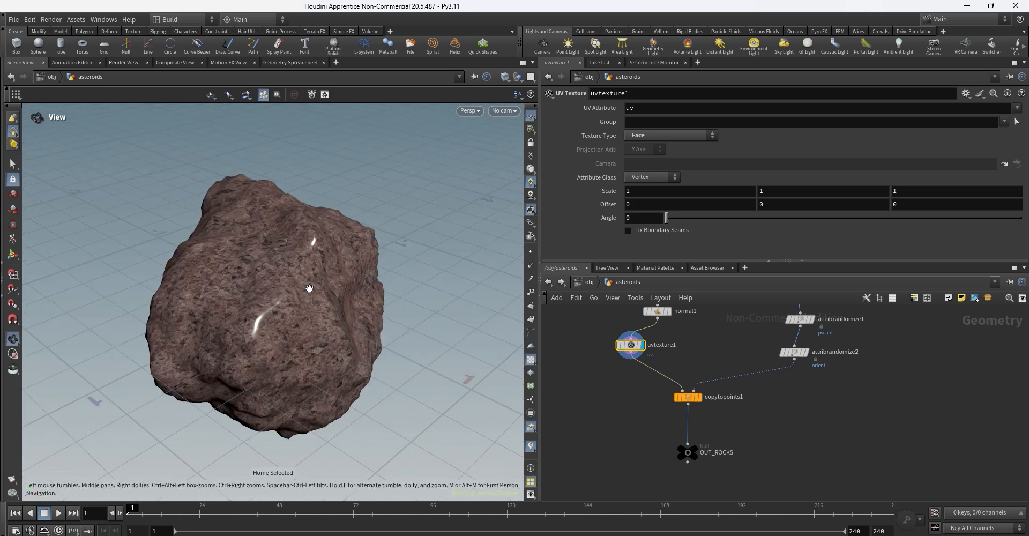
pyautogui.moveTo(306, 290); pyautogui.dragTo(356, 170)
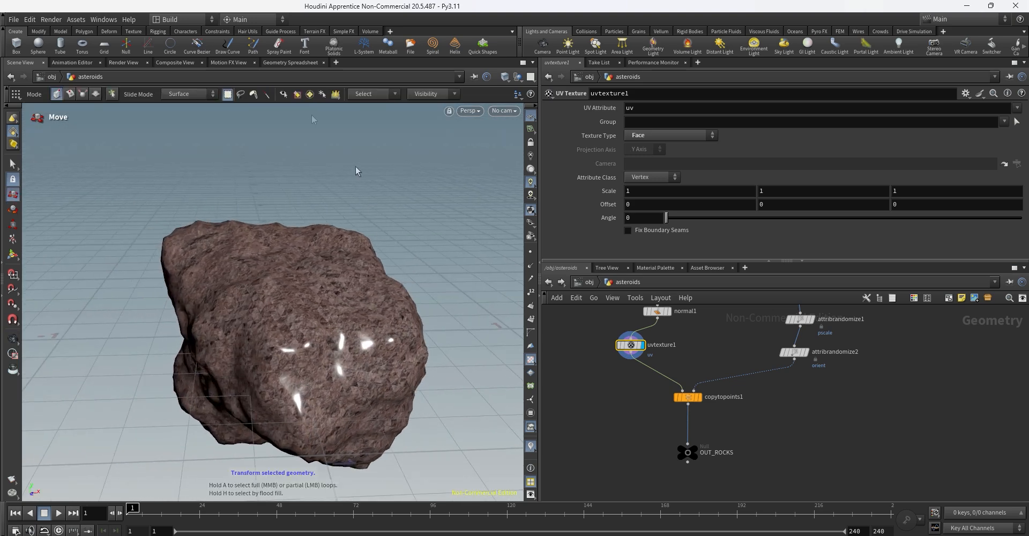
# - Move the UV Texture node aside in the network and display normal1's output
pyautogui.moveTo(636, 344); pyautogui.dragTo(603, 346)
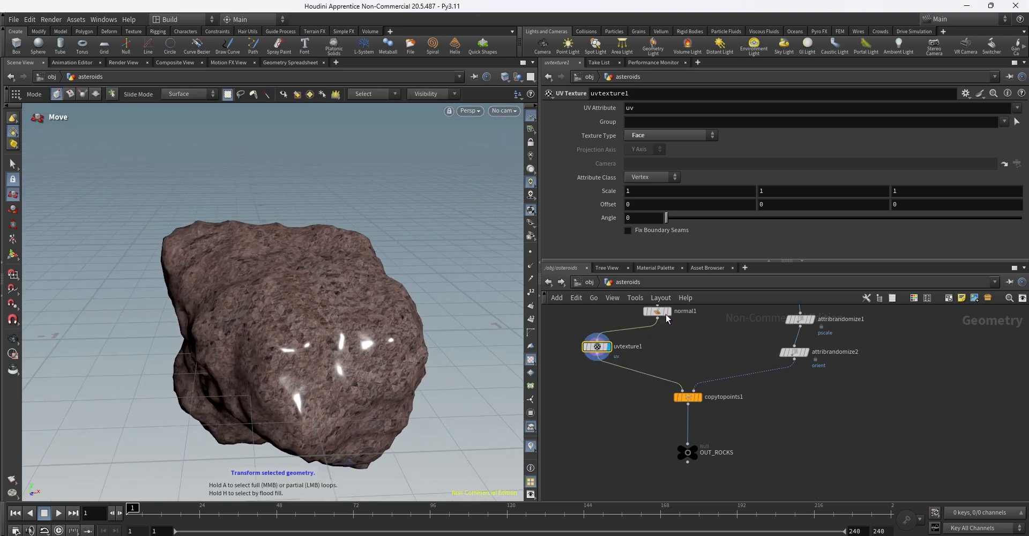
pyautogui.click(672, 317)
pyautogui.click(657, 311)
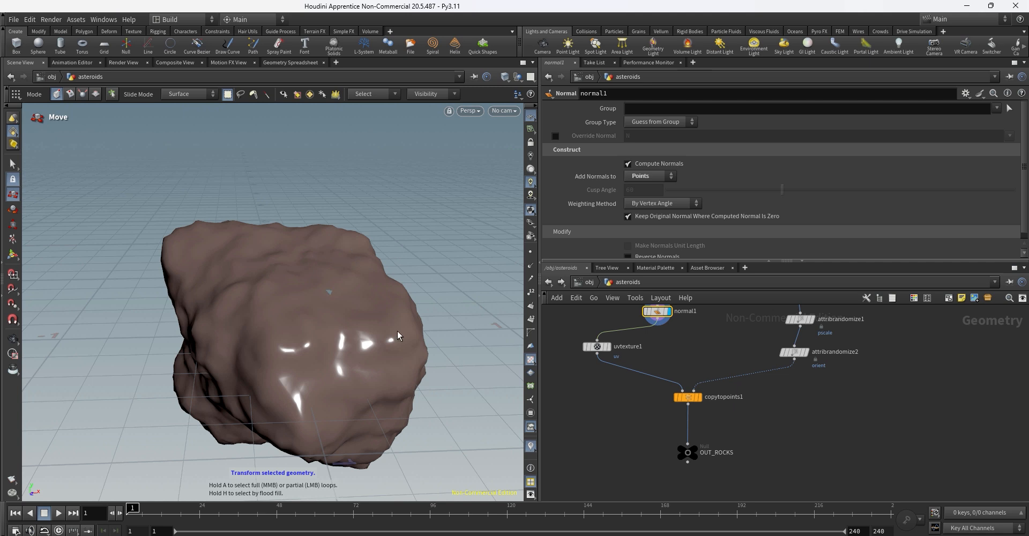
# - Activate the Select tool on normal1's rock and switch its selection type to Edges
pyautogui.click(14, 164)
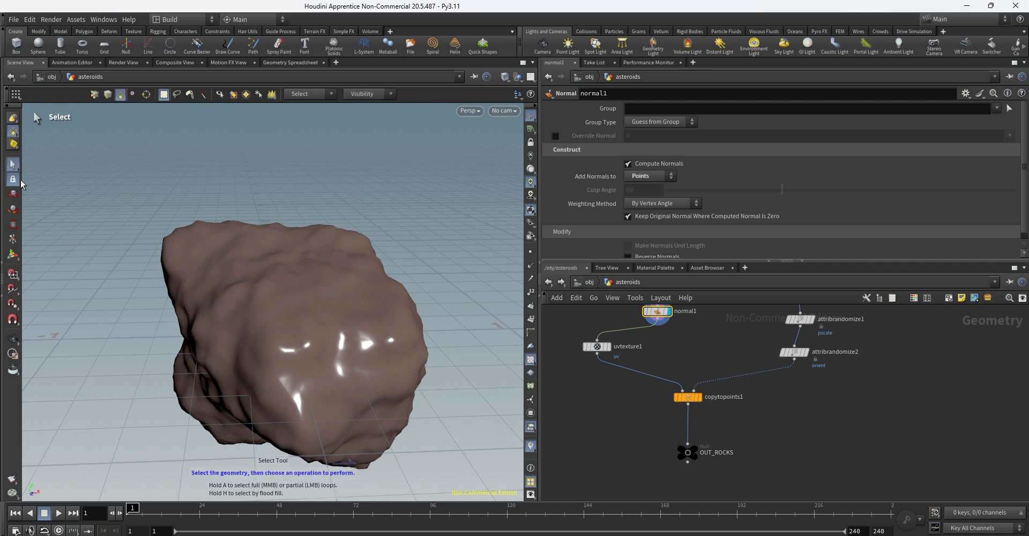
pyautogui.rightClick(14, 135)
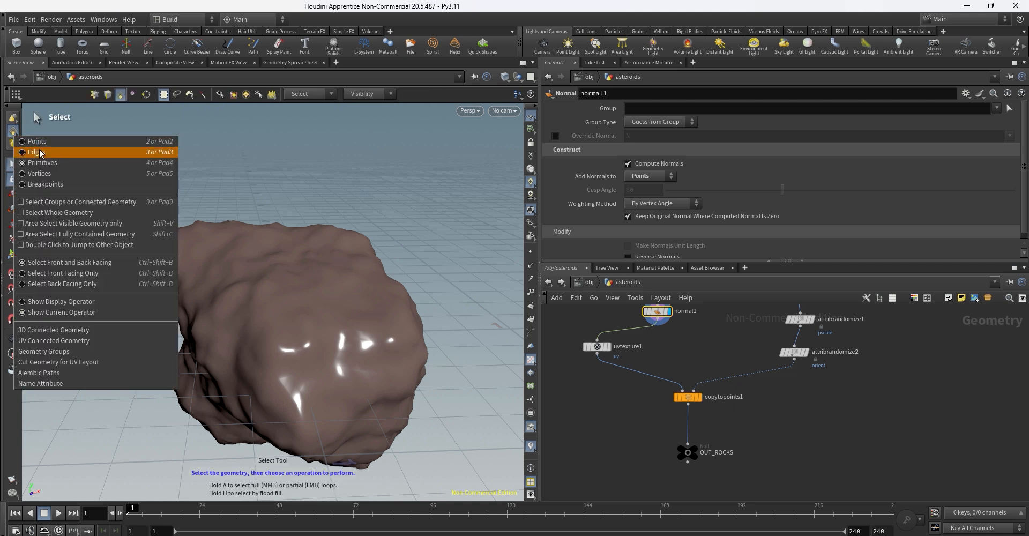
pyautogui.click(37, 152)
pyautogui.keyDown('alt'); pyautogui.moveTo(286, 299); pyautogui.dragTo(367, 328); pyautogui.keyUp('alt')
pyautogui.keyDown('alt'); pyautogui.moveTo(273, 307); pyautogui.dragTo(281, 296, button='middle'); pyautogui.keyUp('alt')
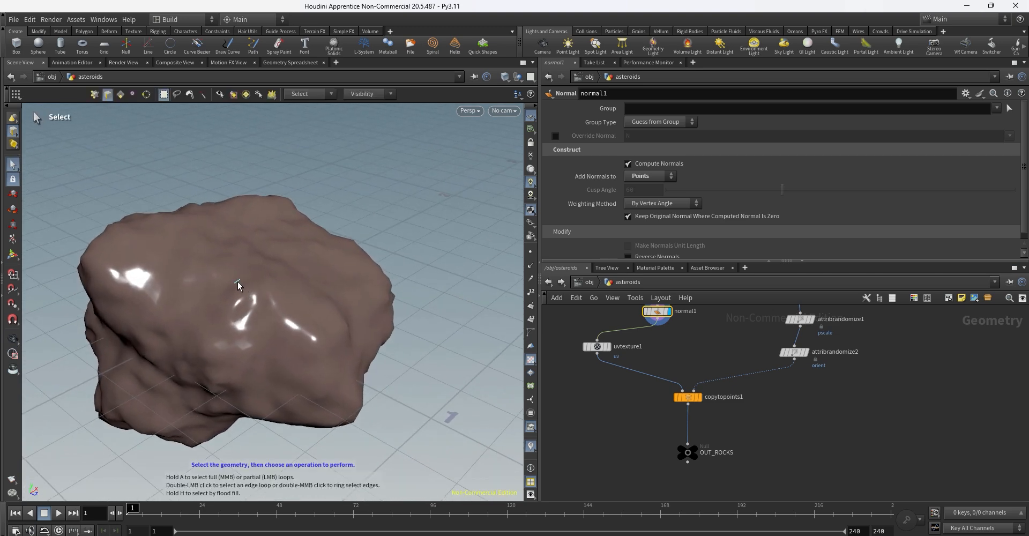
# - Display the rock as Flat Wire Shaded and select an edge loop running around its middle
pyautogui.click(504, 76)
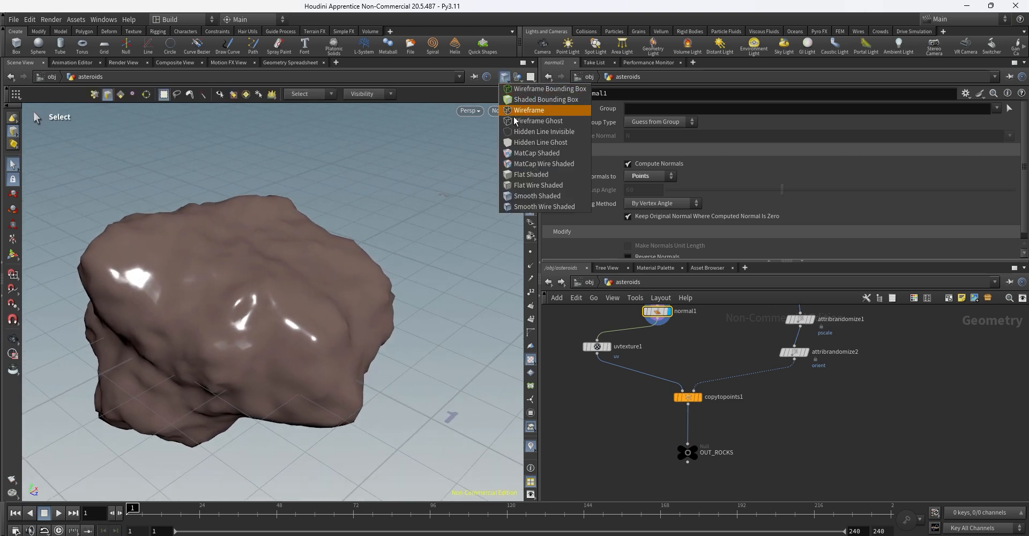
pyautogui.click(545, 186)
pyautogui.moveTo(286, 253)
pyautogui.keyDown('alt'); pyautogui.mouseDown()
pyautogui.moveTo(272, 270)
pyautogui.moveTo(234, 275)
pyautogui.mouseUp(); pyautogui.keyUp('alt')
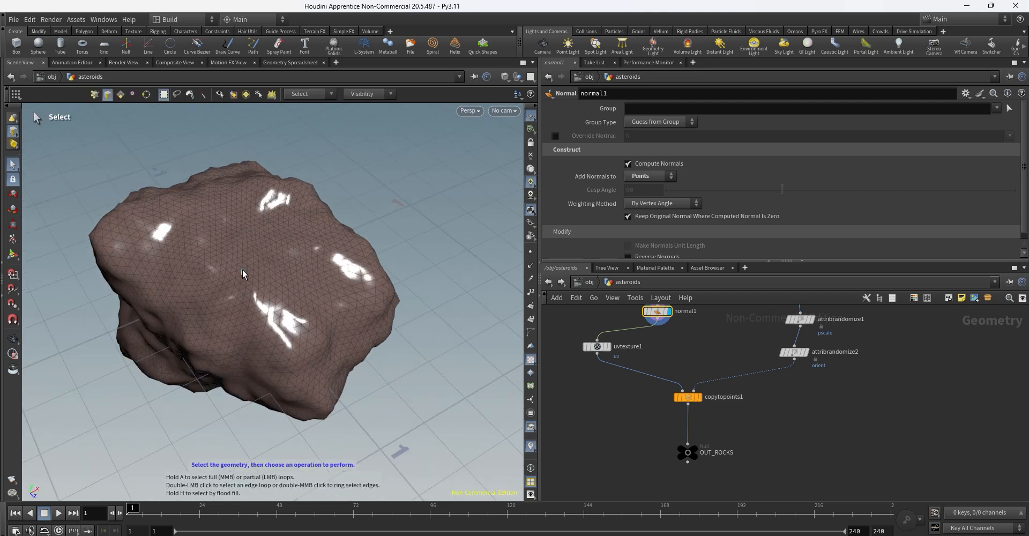
pyautogui.keyDown('alt'); pyautogui.moveTo(248, 267); pyautogui.dragTo(244, 289); pyautogui.keyUp('alt')
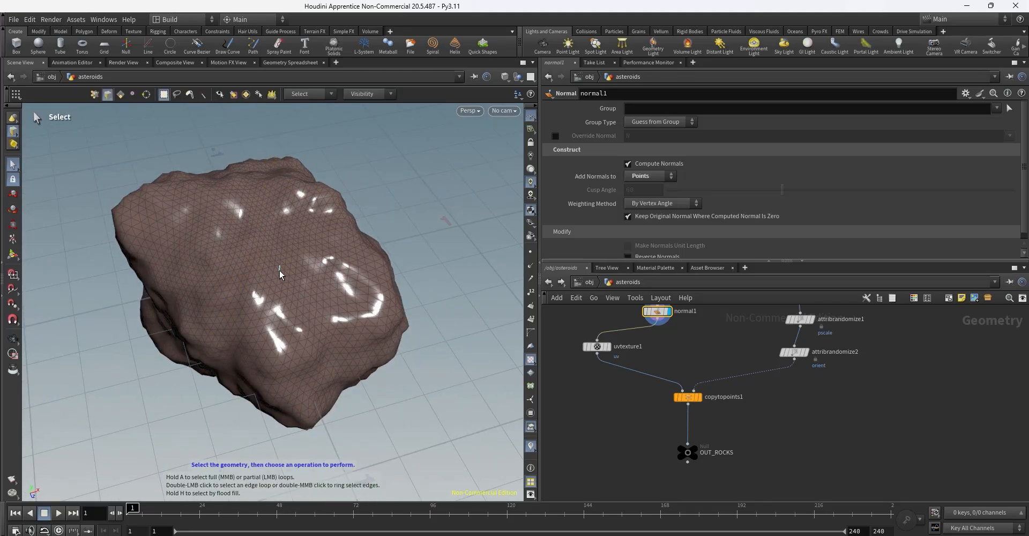
pyautogui.keyDown('alt'); pyautogui.moveTo(279, 274); pyautogui.dragTo(297, 236); pyautogui.keyUp('alt')
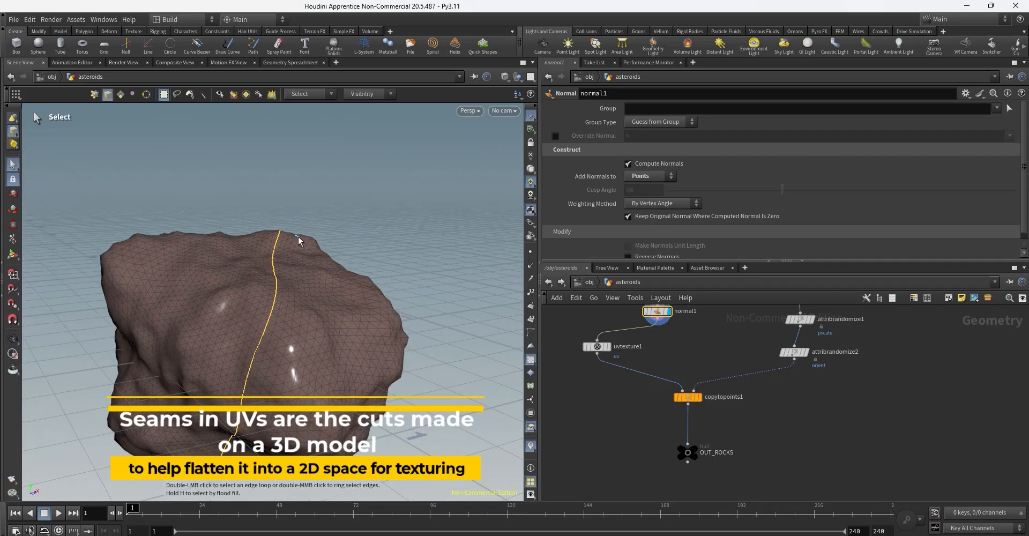
# - Add a Group Create node that stores the selected edge loop as an edge group
pyautogui.press('Tab')
pyautogui.write('group')
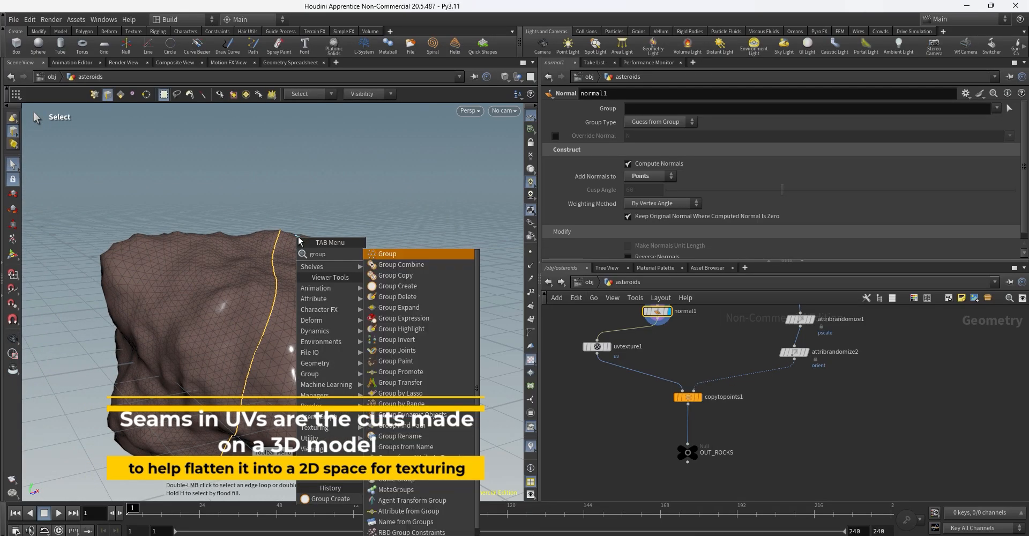
pyautogui.press('Down')
pyautogui.press('Down')
pyautogui.press('Down')
pyautogui.press('Return')
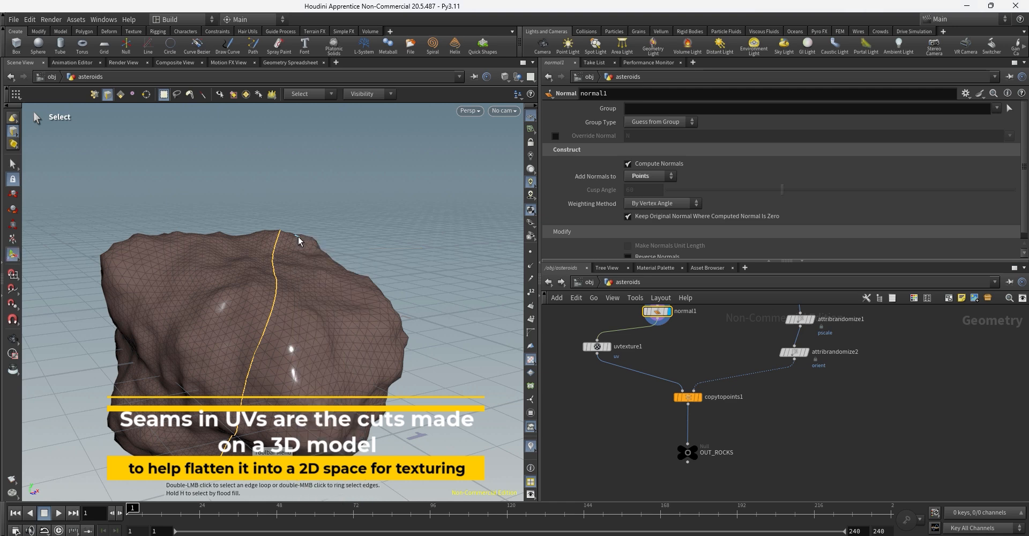
# - Disconnect the UV Texture node from both group1 and copytopoints1, and set it aside in the network
pyautogui.moveTo(606, 337); pyautogui.dragTo(614, 413, button='middle')
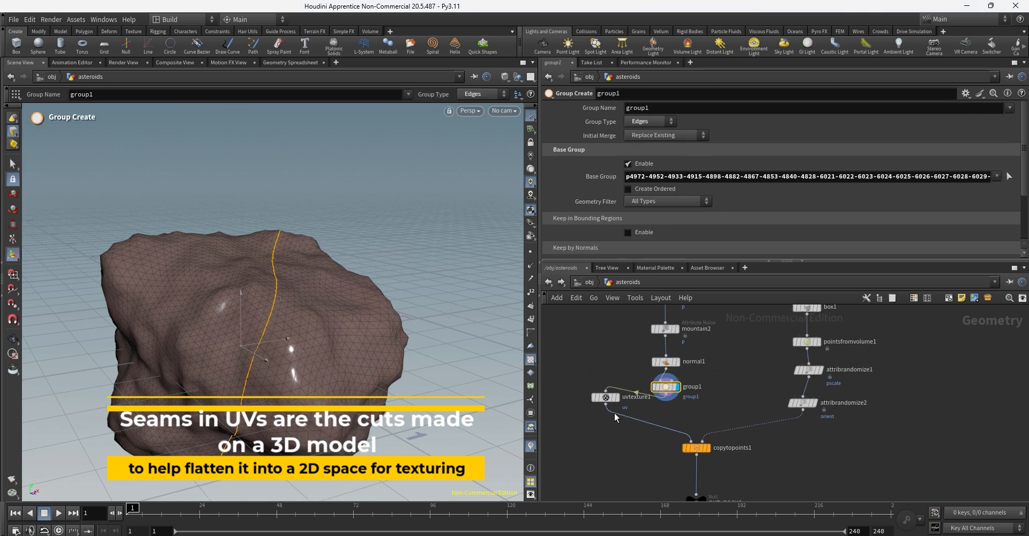
pyautogui.press('y')
pyautogui.moveTo(593, 389)
pyautogui.mouseDown()
pyautogui.moveTo(624, 408)
pyautogui.moveTo(622, 439)
pyautogui.mouseUp()
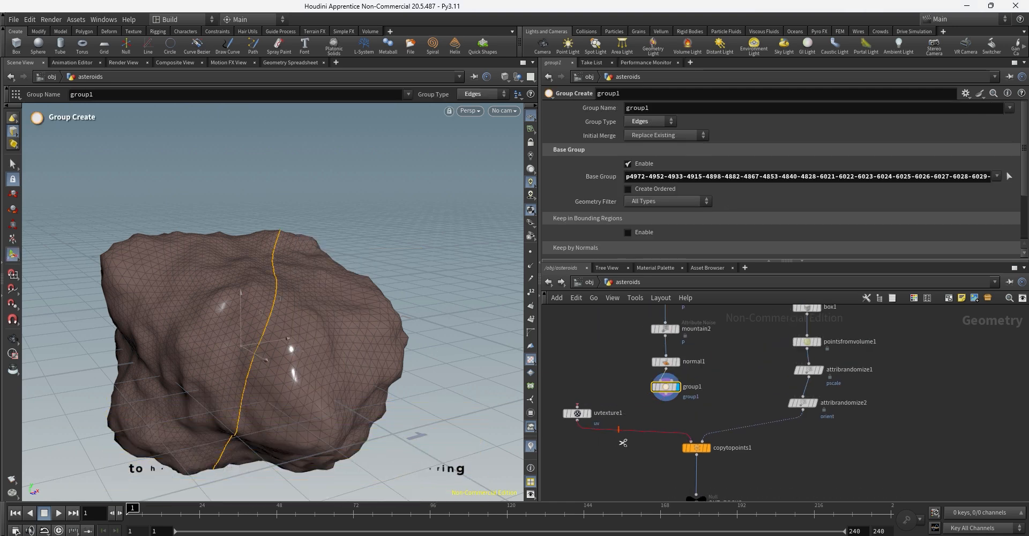
pyautogui.moveTo(666, 390); pyautogui.dragTo(666, 394)
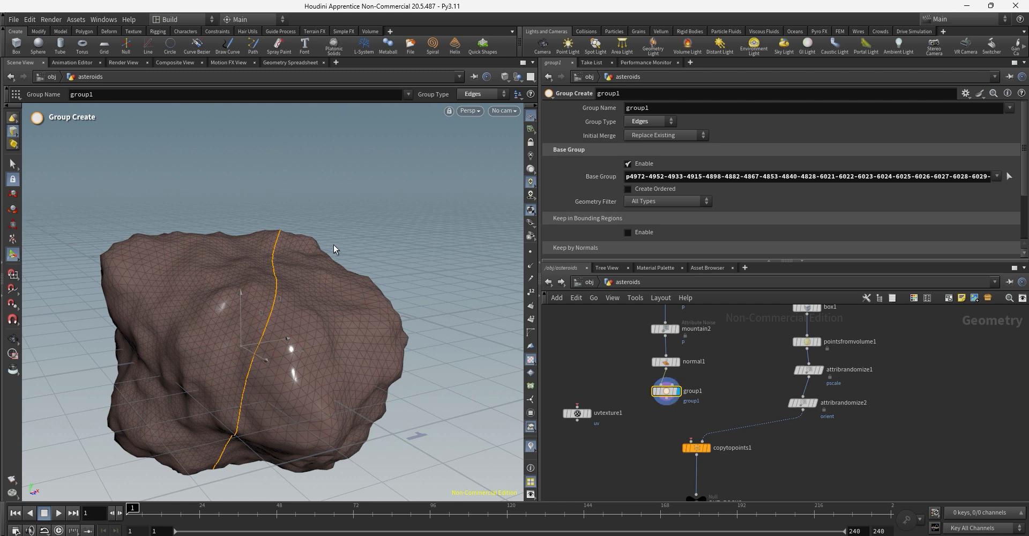
# - Add a UV Flatten node below group1, wire group1 into it and display its output
pyautogui.press('Tab')
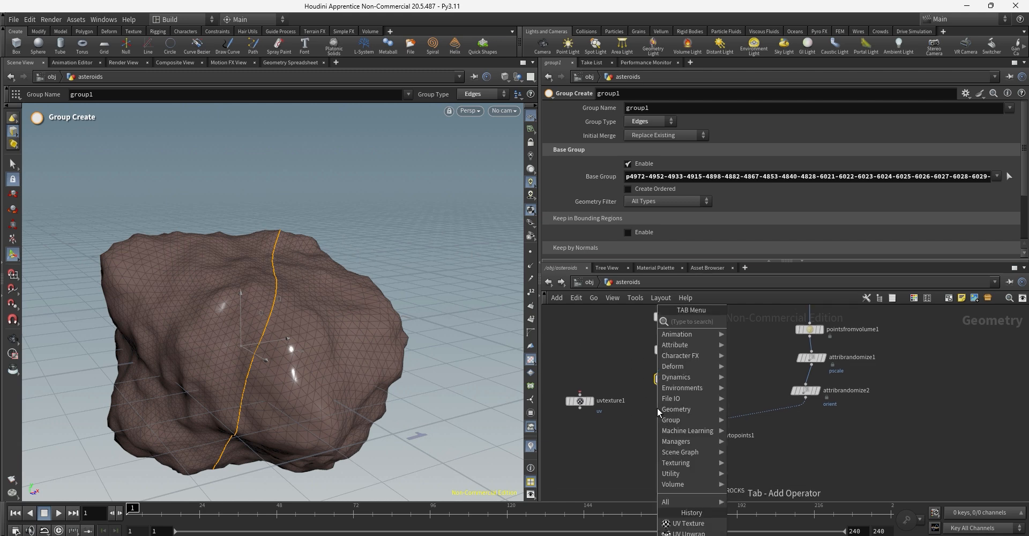
pyautogui.write('uvf')
pyautogui.press('Return')
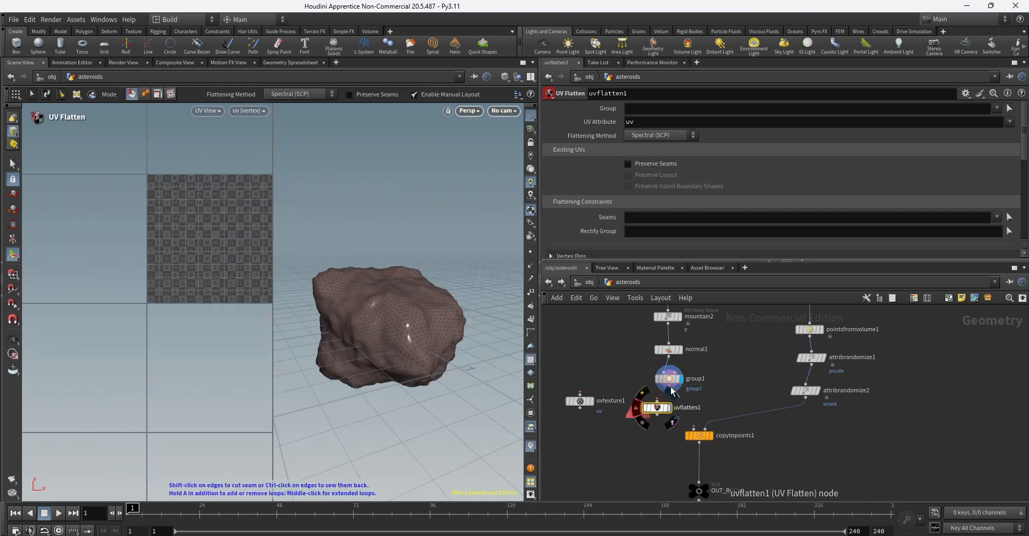
pyautogui.moveTo(669, 385); pyautogui.dragTo(657, 400)
pyautogui.click(669, 408)
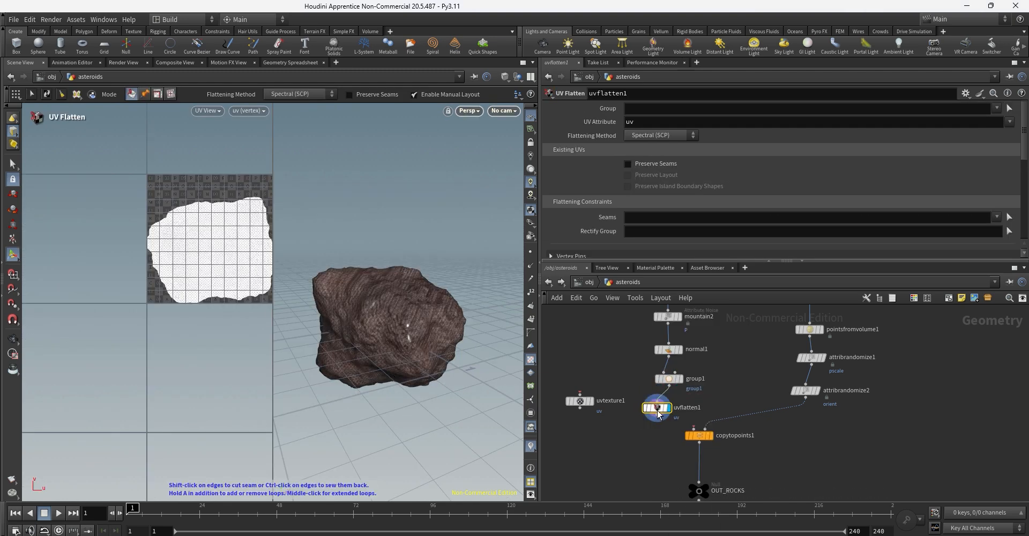
# - Examine the UV Flatten layout and the textured rock from several angles
pyautogui.keyDown('alt'); pyautogui.moveTo(432, 298); pyautogui.dragTo(393, 335); pyautogui.keyUp('alt')
pyautogui.keyDown('alt'); pyautogui.scroll(4, 445, 211); pyautogui.keyUp('alt')
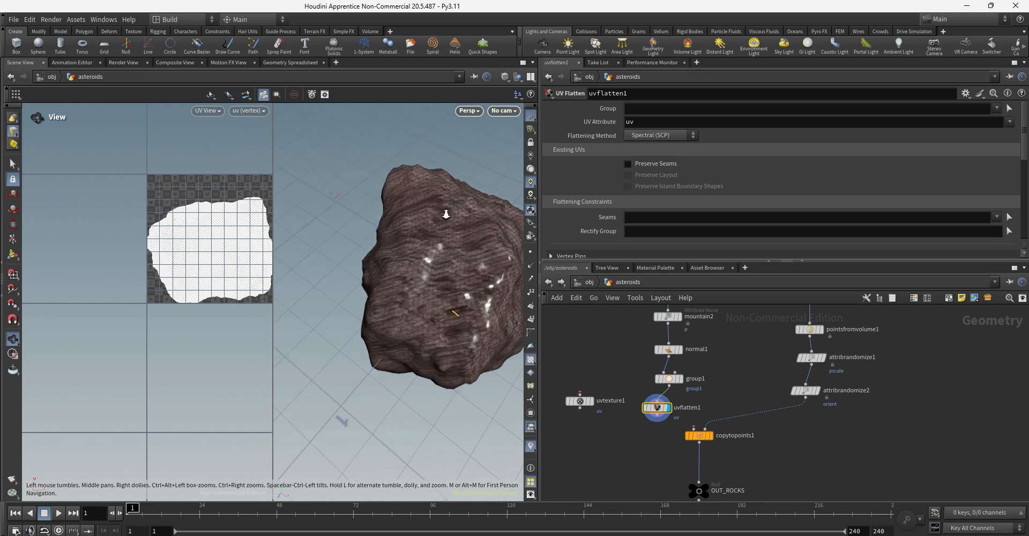
pyautogui.moveTo(201, 320); pyautogui.dragTo(146, 355, button='middle')
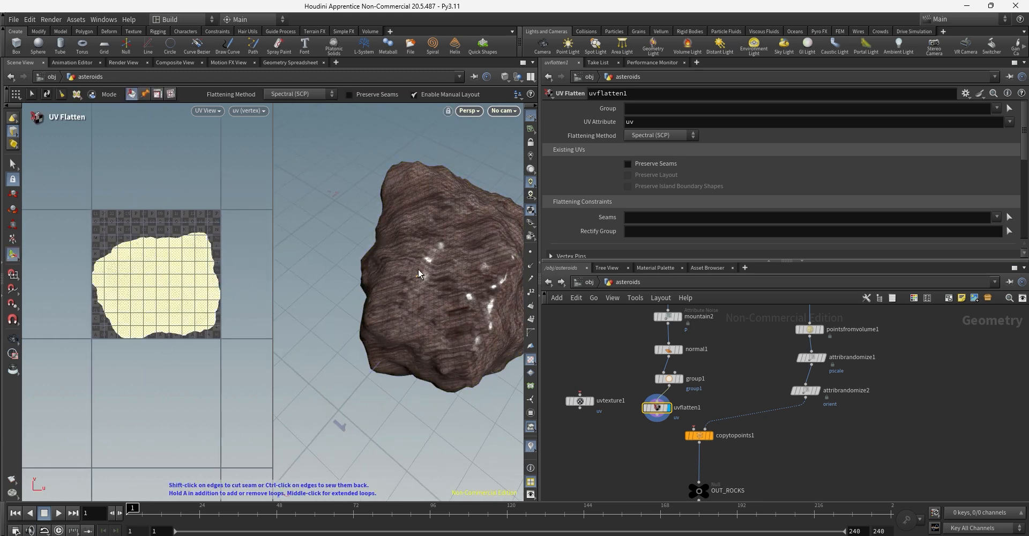
pyautogui.keyDown('alt'); pyautogui.moveTo(419, 273); pyautogui.dragTo(379, 261); pyautogui.keyUp('alt')
pyautogui.keyDown('alt'); pyautogui.moveTo(378, 262); pyautogui.dragTo(454, 235, button='right'); pyautogui.keyUp('alt')
pyautogui.keyDown('alt'); pyautogui.moveTo(426, 290); pyautogui.dragTo(425, 357); pyautogui.keyUp('alt')
pyautogui.keyDown('alt'); pyautogui.moveTo(425, 357); pyautogui.dragTo(409, 377, button='right'); pyautogui.keyUp('alt')
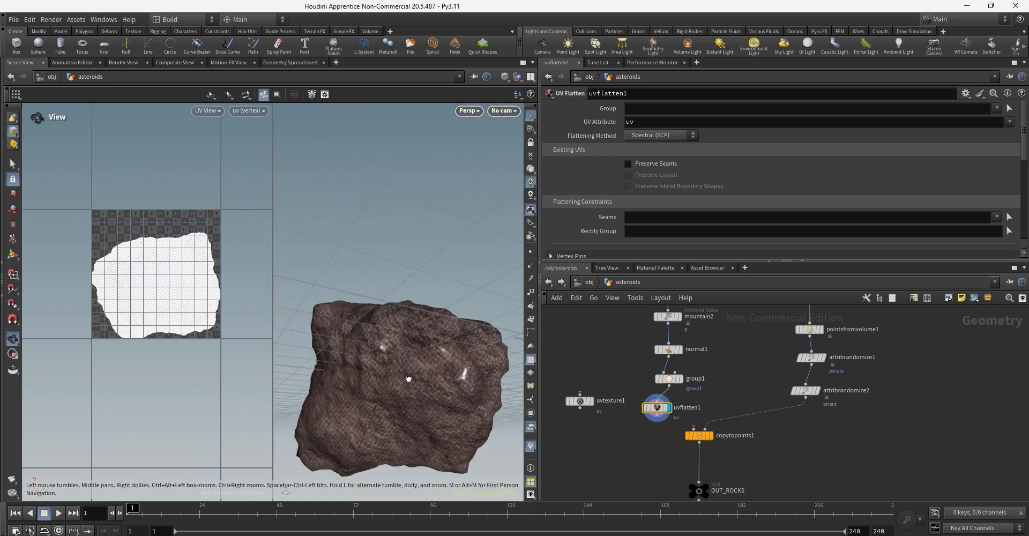
pyautogui.keyDown('alt'); pyautogui.moveTo(409, 376); pyautogui.dragTo(439, 374); pyautogui.keyUp('alt')
# - Check group1's edge loop on the rock, and set group1 as the flattening Seams of UV Flatten
pyautogui.moveTo(679, 382)
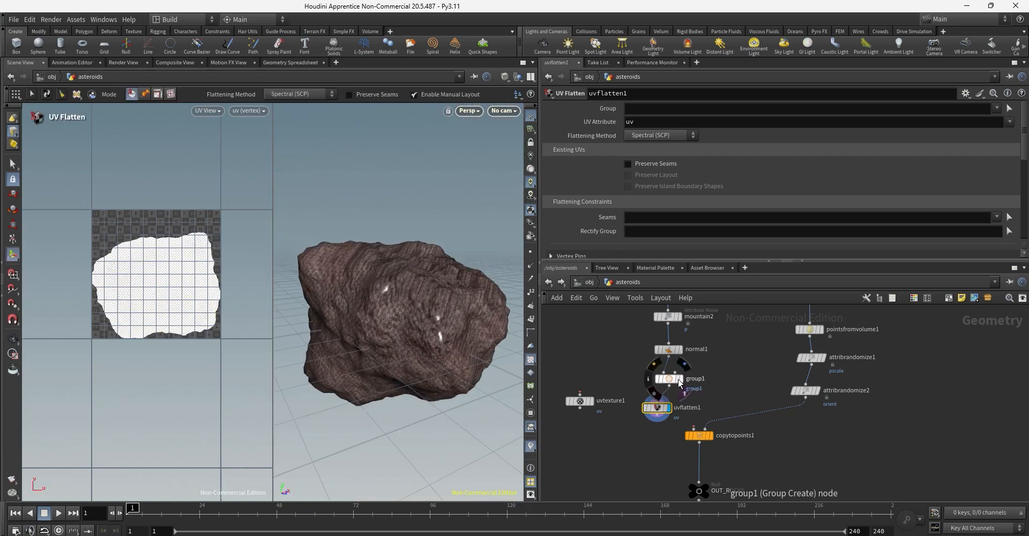
pyautogui.click(683, 365)
pyautogui.click(668, 378)
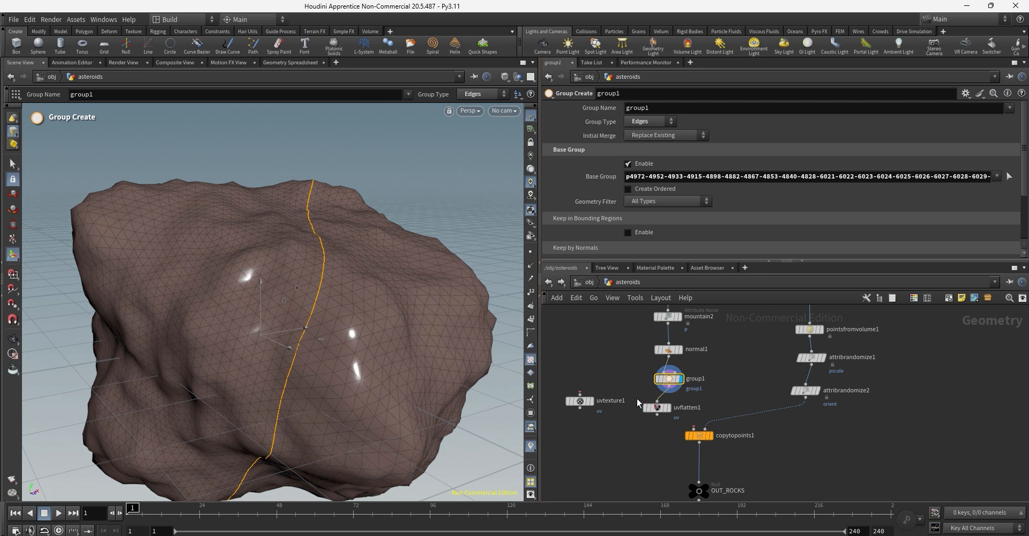
pyautogui.click(669, 410)
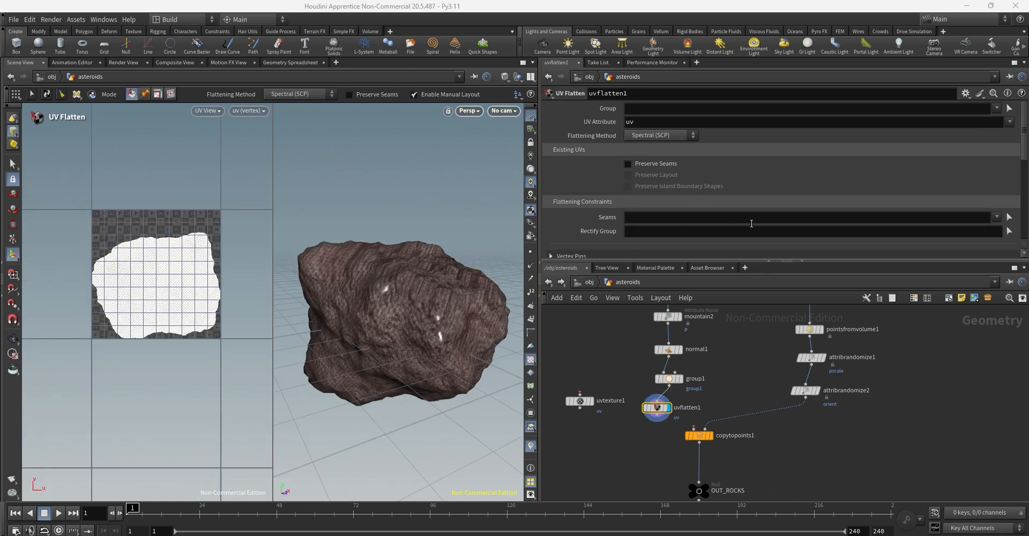
pyautogui.click(996, 217)
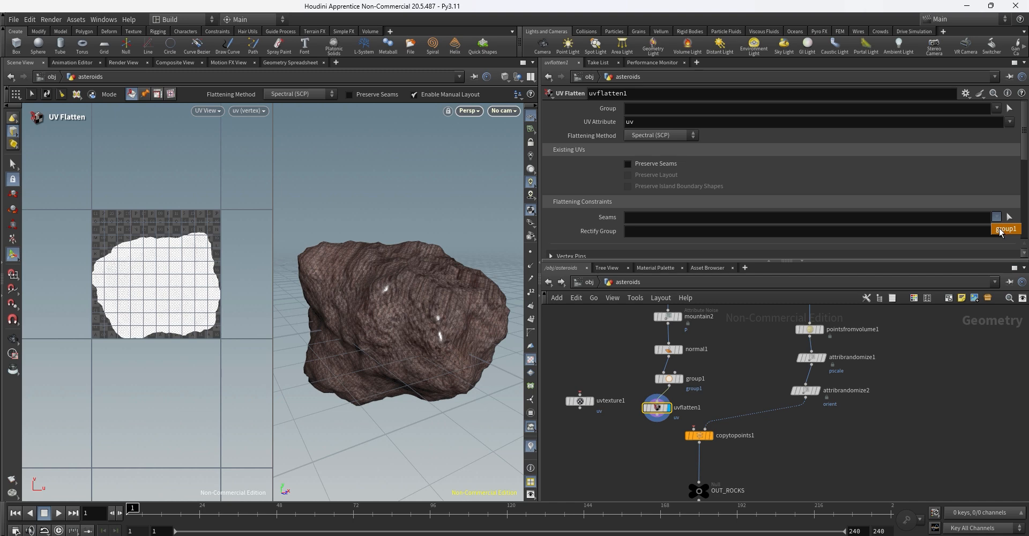
pyautogui.click(1000, 229)
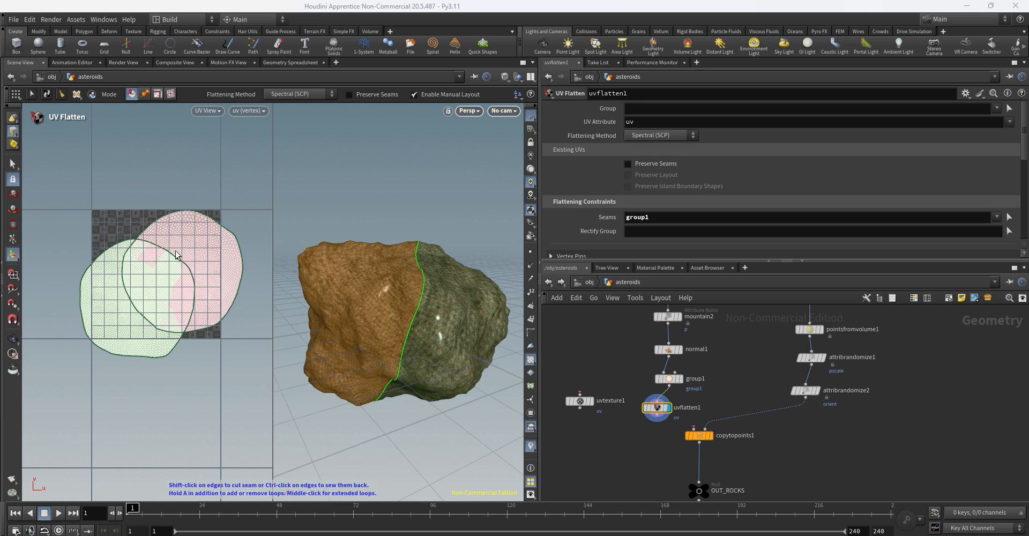
# - Turn off Enable Manual Layout in UV Flatten's layout constraints
pyautogui.scroll(-3, 751, 188)
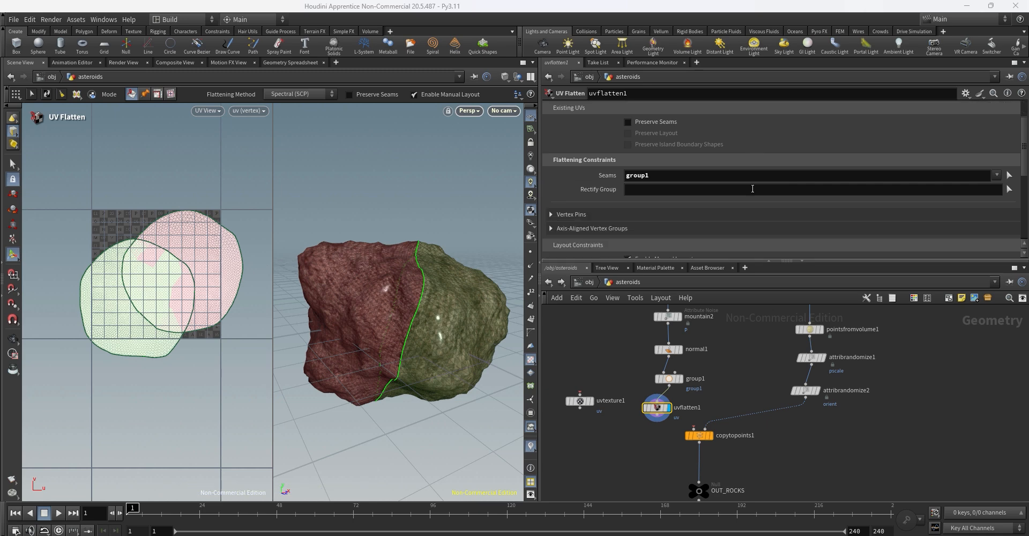
pyautogui.scroll(-2, 752, 189)
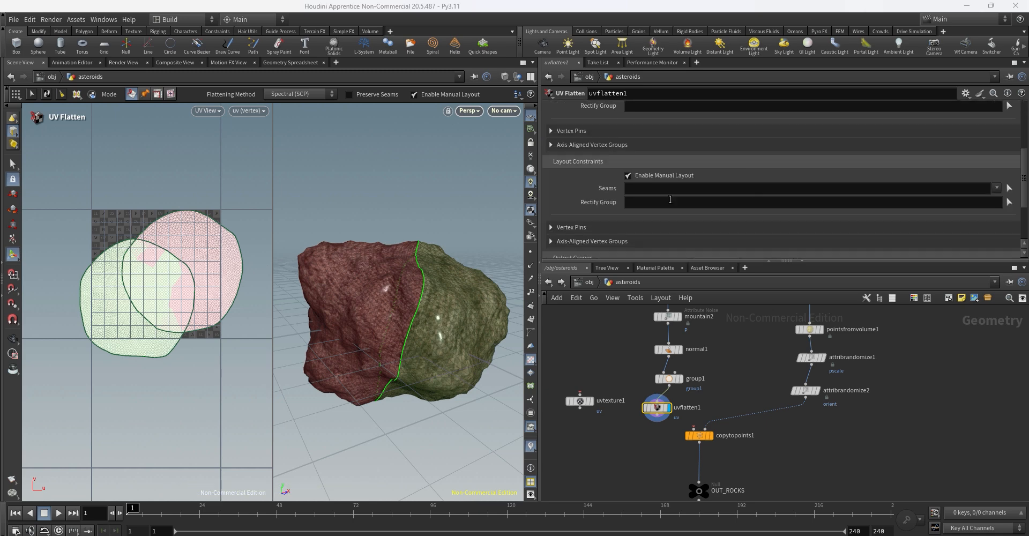
pyautogui.click(629, 177)
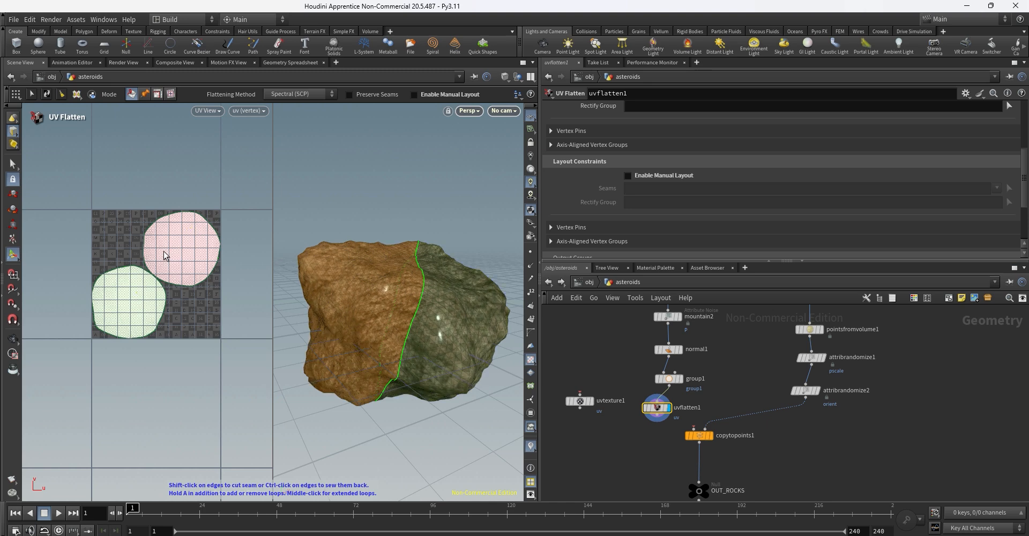
# - Set UV Flatten's Packing Area Size to 1.5 in both directions
pyautogui.scroll(-2, 585, 233)
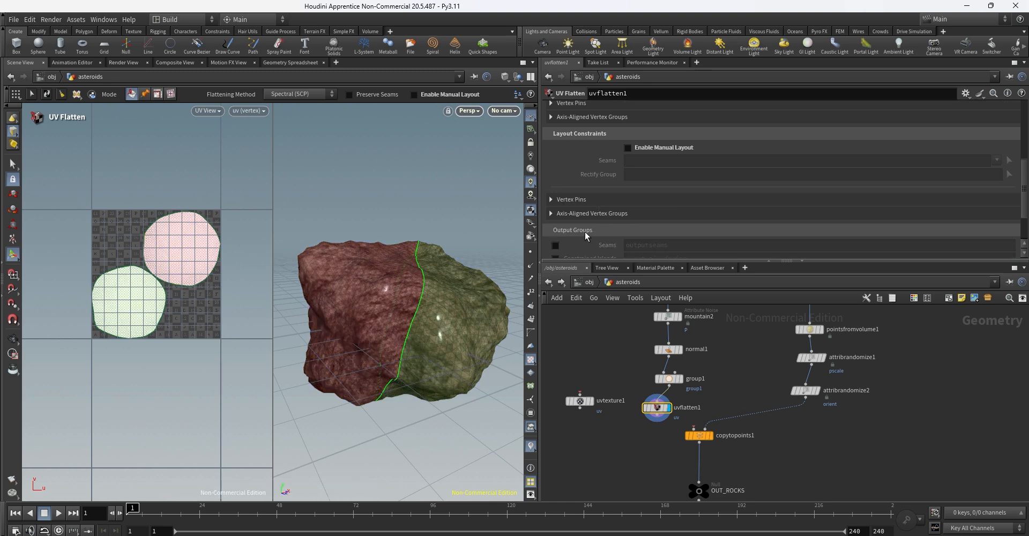
pyautogui.scroll(-1, 627, 305)
pyautogui.scroll(-4, 674, 223)
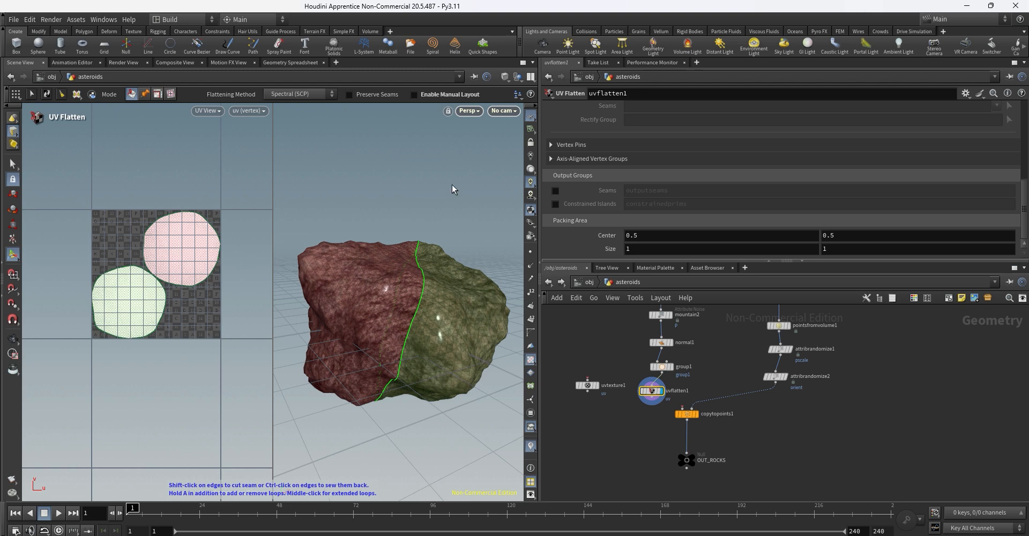
pyautogui.moveTo(602, 247); pyautogui.dragTo(632, 247, button='middle')
# - Switch the viewport to Smooth Shaded and wire uvflatten1 into copytopoints1's first input
pyautogui.click(505, 77)
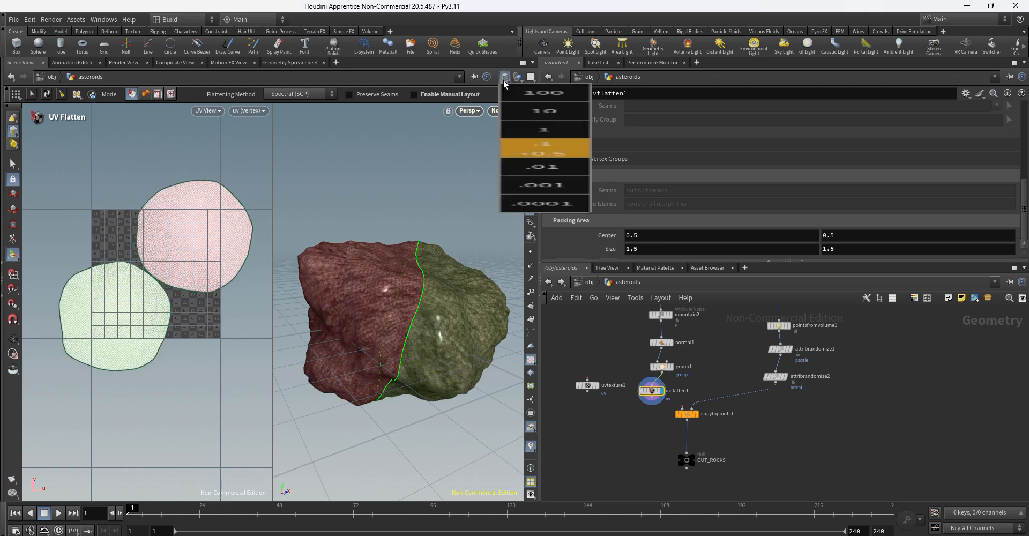
pyautogui.click(531, 197)
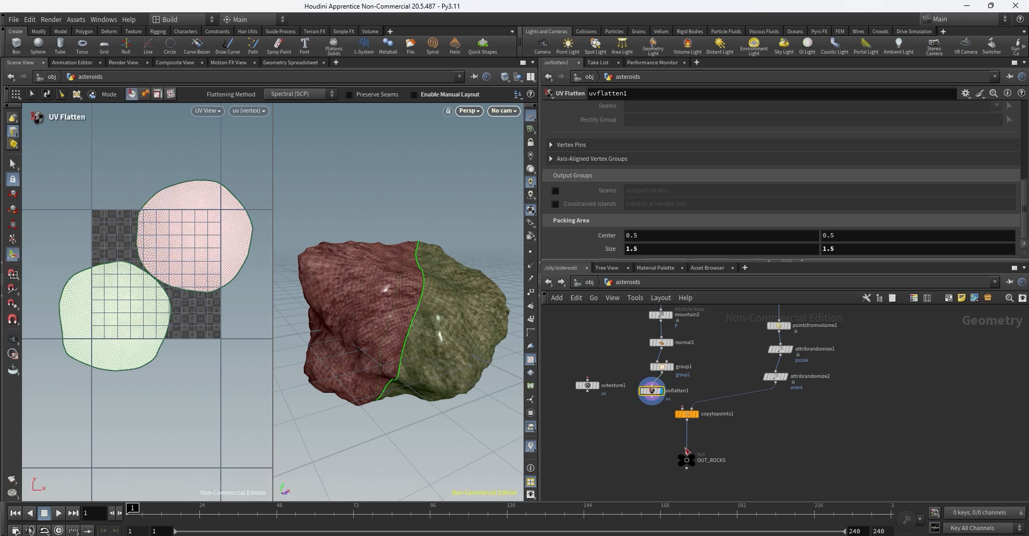
pyautogui.click(651, 399)
pyautogui.click(680, 410)
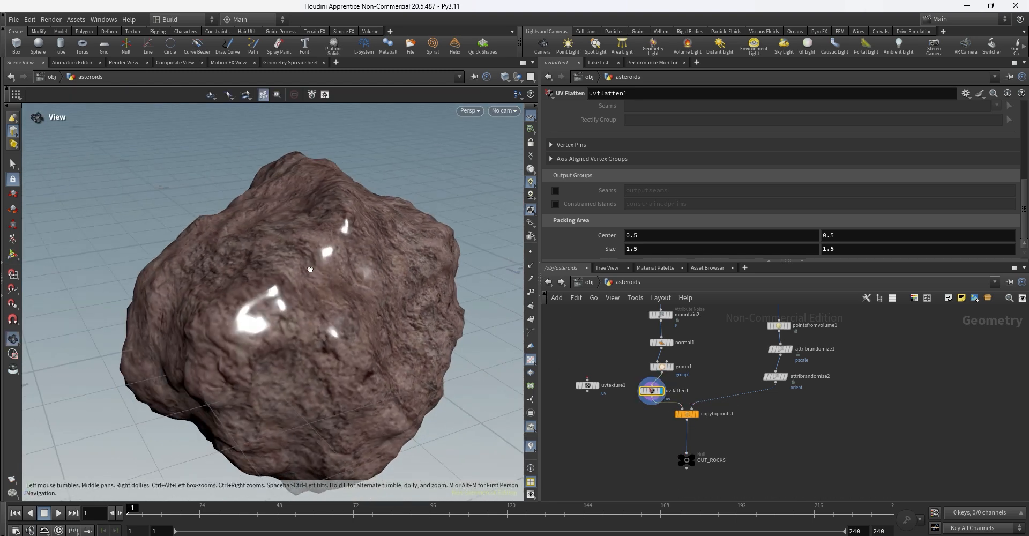
# - Examine the texture on the smooth-shaded rock, and inspect its UV islands in the full UV view
pyautogui.scroll(-3, 271, 305)
pyautogui.moveTo(295, 294); pyautogui.dragTo(333, 281)
pyautogui.hotkey('space', '5')
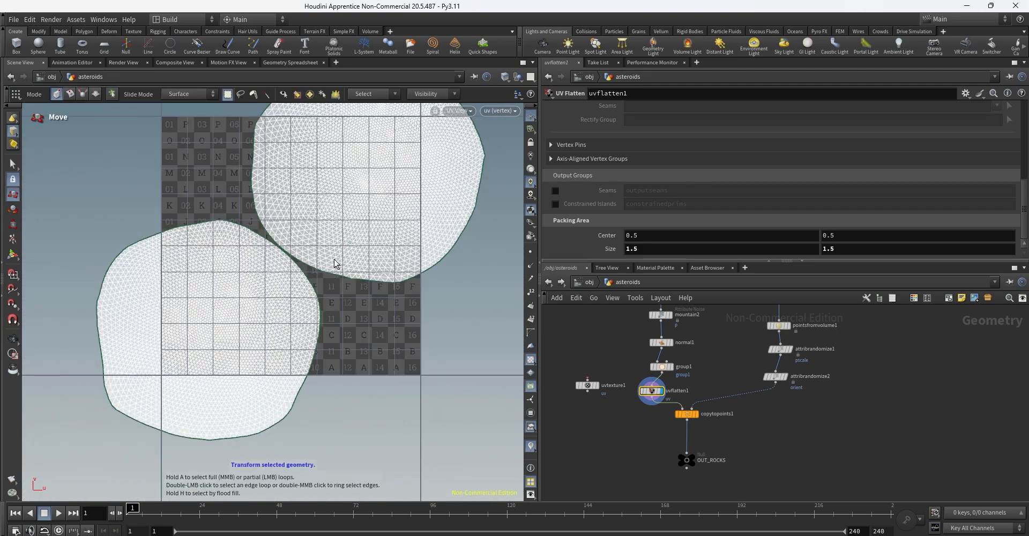
pyautogui.scroll(-3, 373, 293)
pyautogui.moveTo(375, 296); pyautogui.dragTo(357, 339, button='middle')
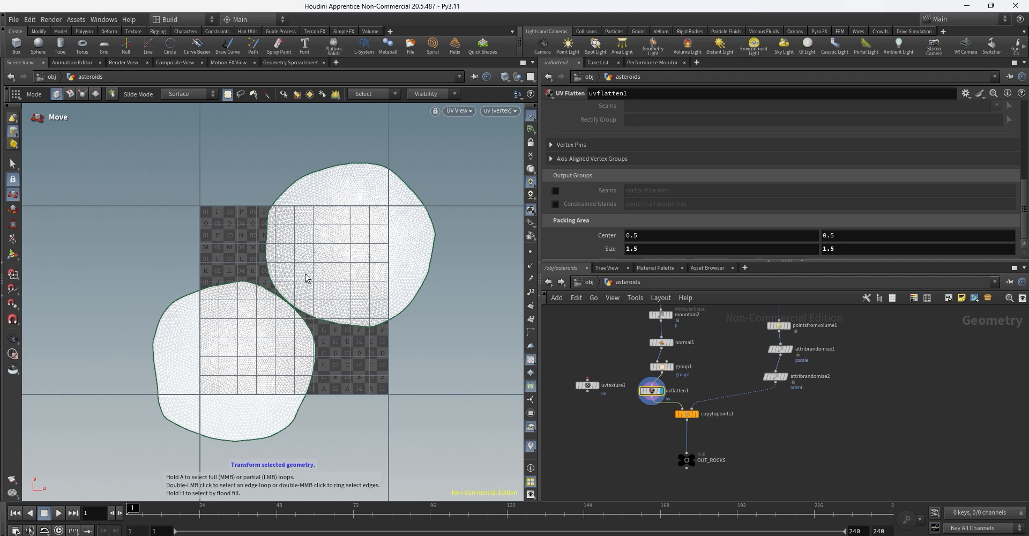
# - Return to the perspective view of the rock and set UV Flatten's Packing Area Size to 1.9 in both directions
pyautogui.hotkey('space', '1')
pyautogui.moveTo(271, 307); pyautogui.dragTo(395, 324)
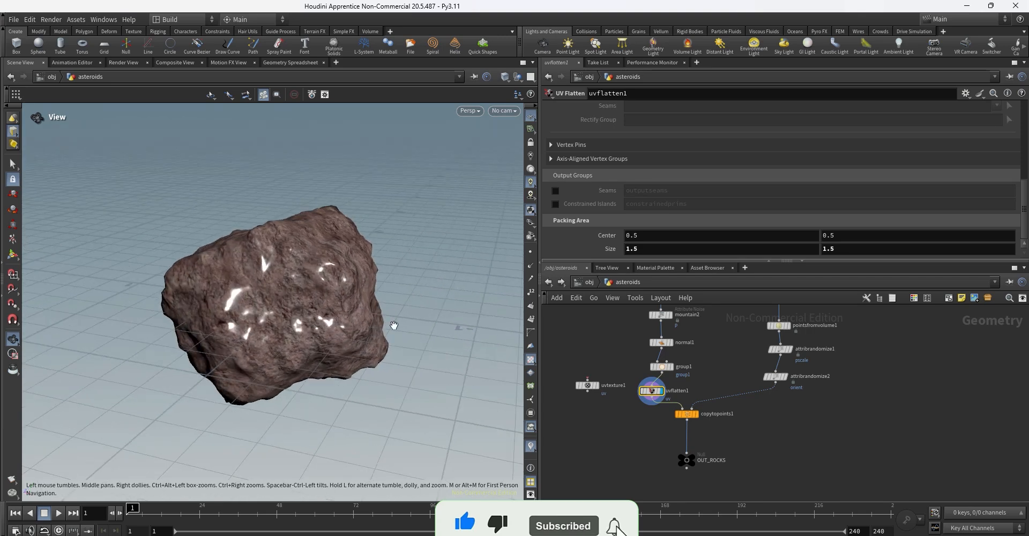
pyautogui.moveTo(613, 248); pyautogui.dragTo(638, 246, button='middle')
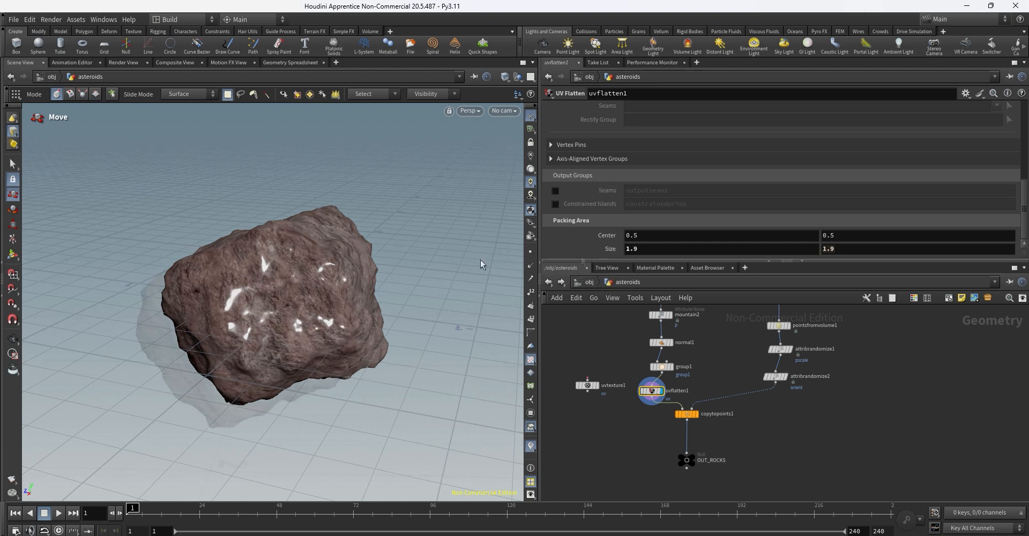
# - Display copytopoints1 and OUT_ROCKS, frame all the scattered asteroids and choose a camera for the viewport
pyautogui.click(687, 415)
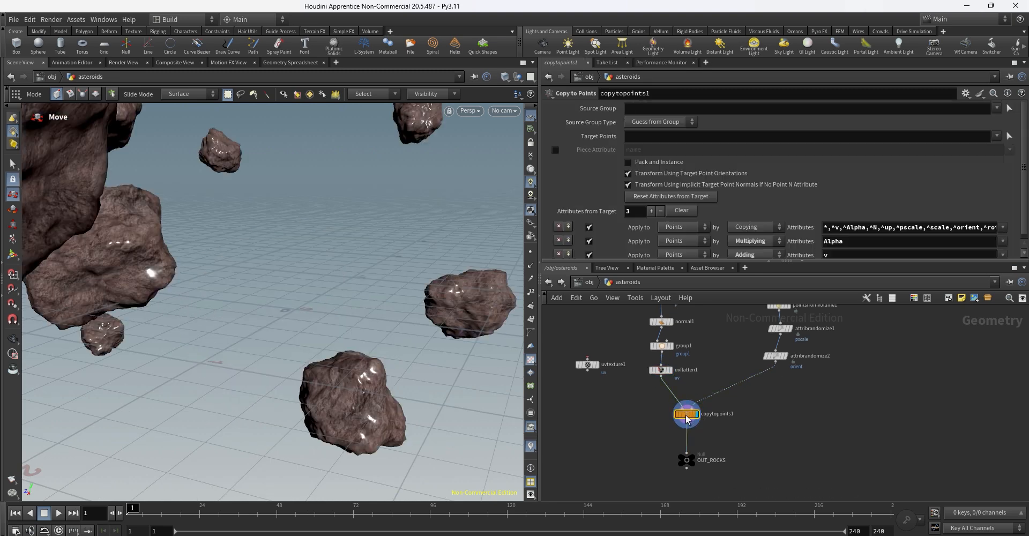
pyautogui.click(694, 460)
pyautogui.hotkey('space', 'h')
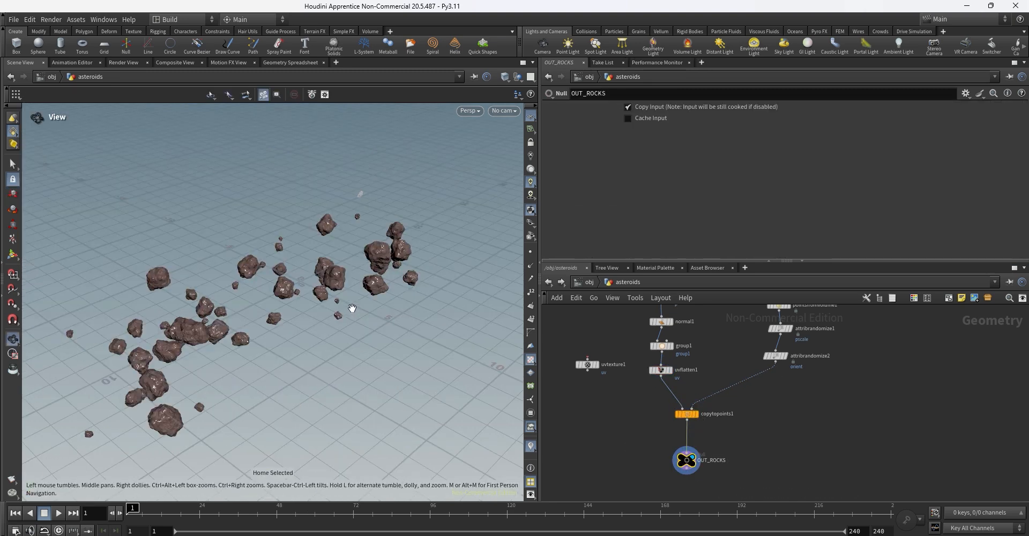
pyautogui.click(503, 111)
pyautogui.click(511, 162)
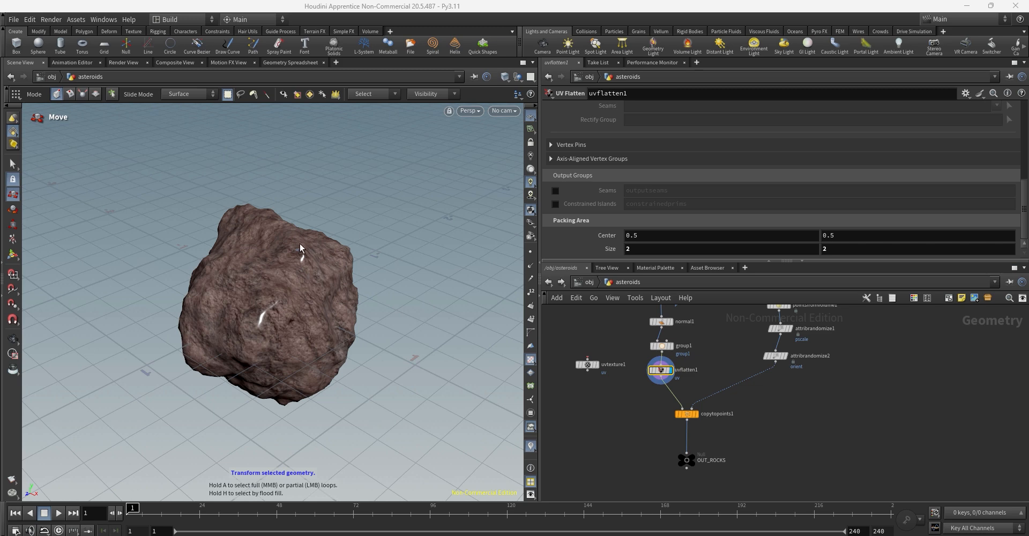
# - Show the rock's islands in the UV view and set UV Flatten's Packing Area Size to 1 in both directions
pyautogui.hotkey('space', '5')
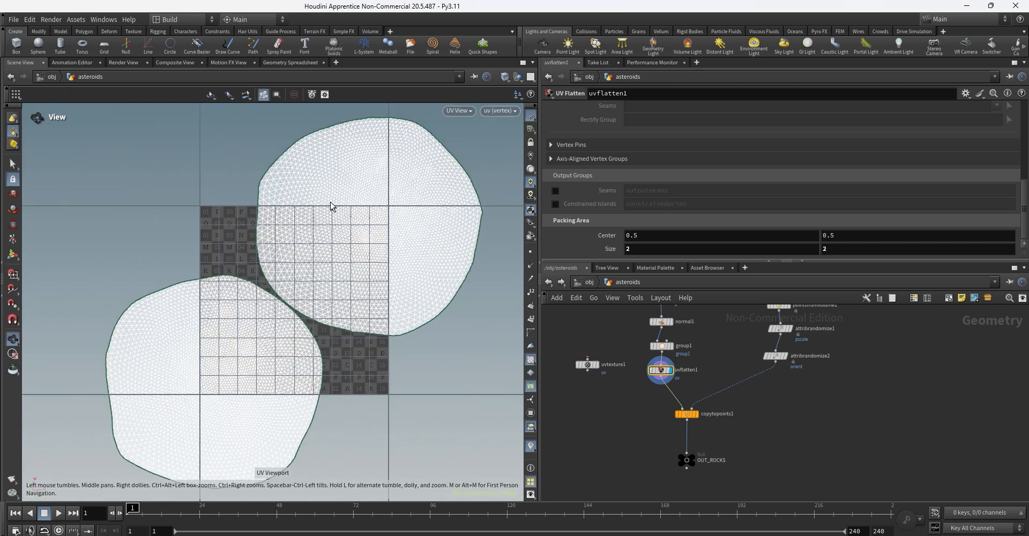
pyautogui.click(603, 250)
pyautogui.write('1')
pyautogui.press('Tab')
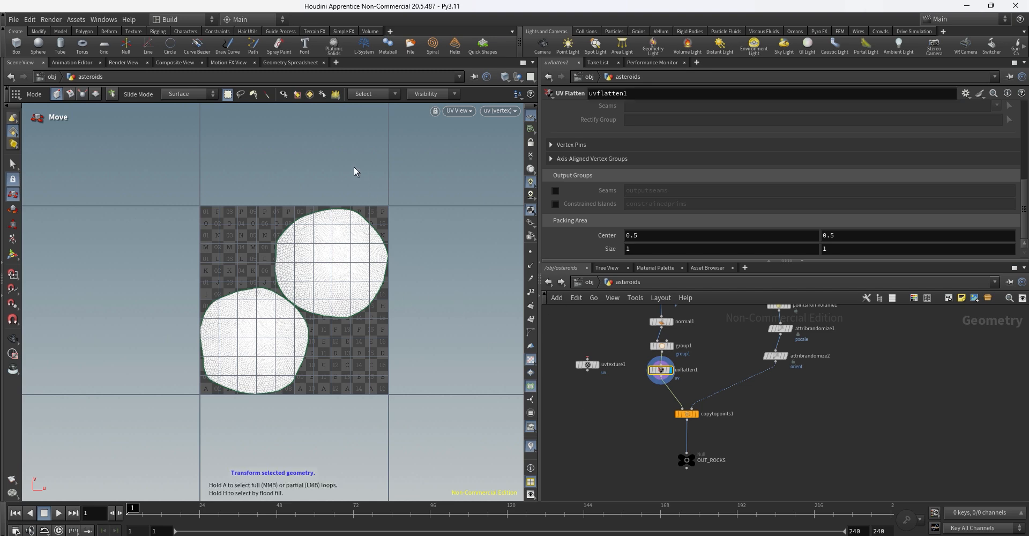
# - Set the UV view's background image to $HIP/texture/rock_texture_003.jpg in the display options
pyautogui.press('d')
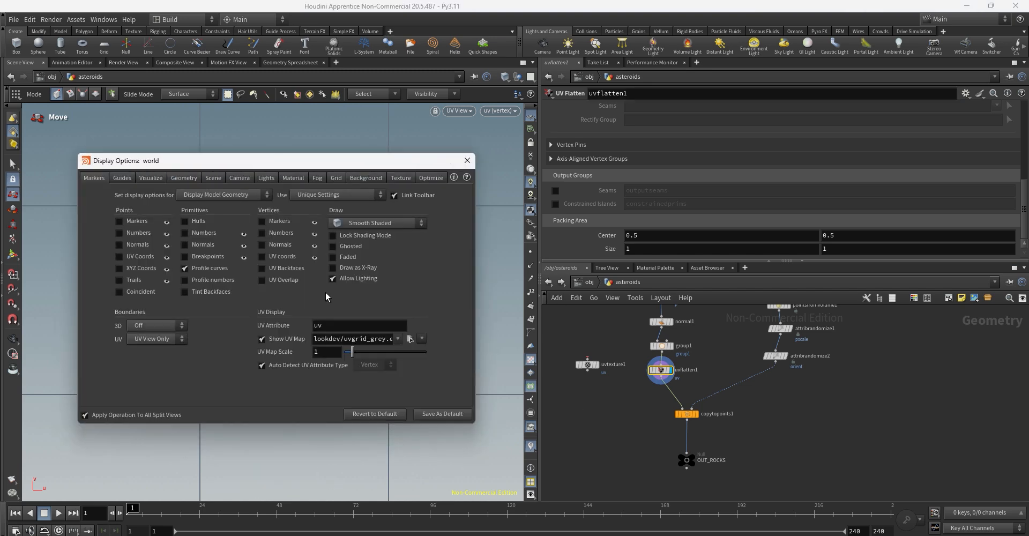
pyautogui.click(367, 177)
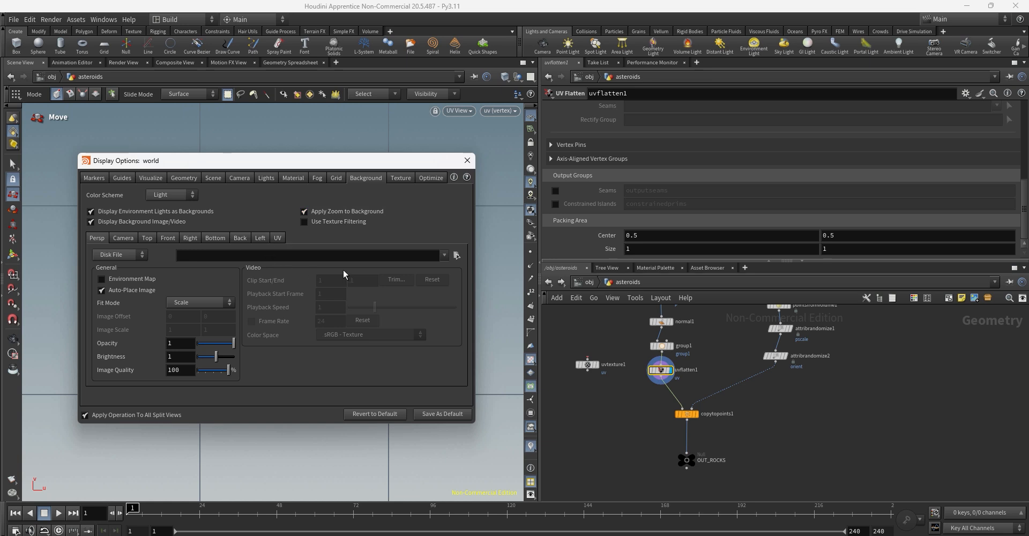
pyautogui.click(277, 238)
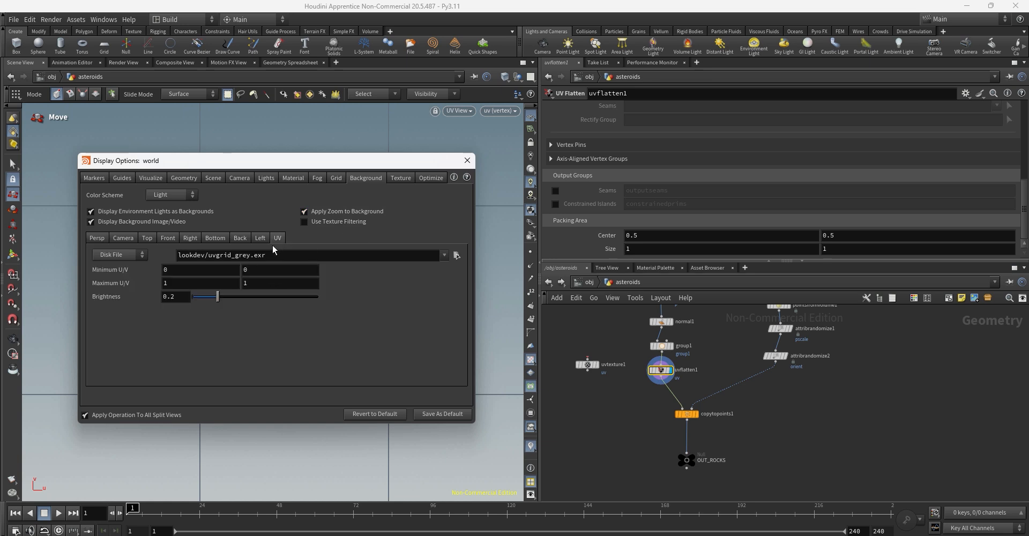
pyautogui.moveTo(256, 162); pyautogui.dragTo(580, 171)
pyautogui.moveTo(590, 264); pyautogui.dragTo(554, 278)
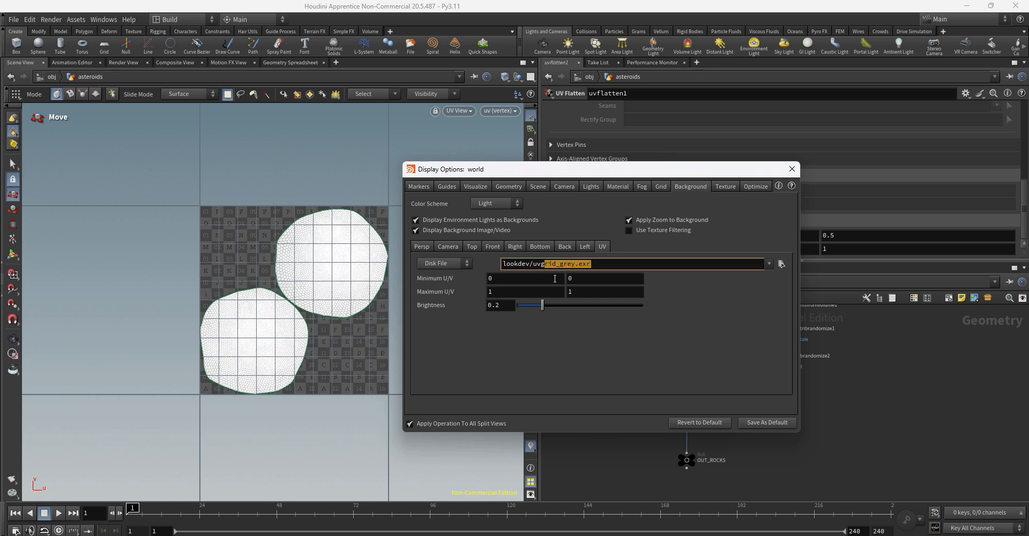
pyautogui.click(768, 266)
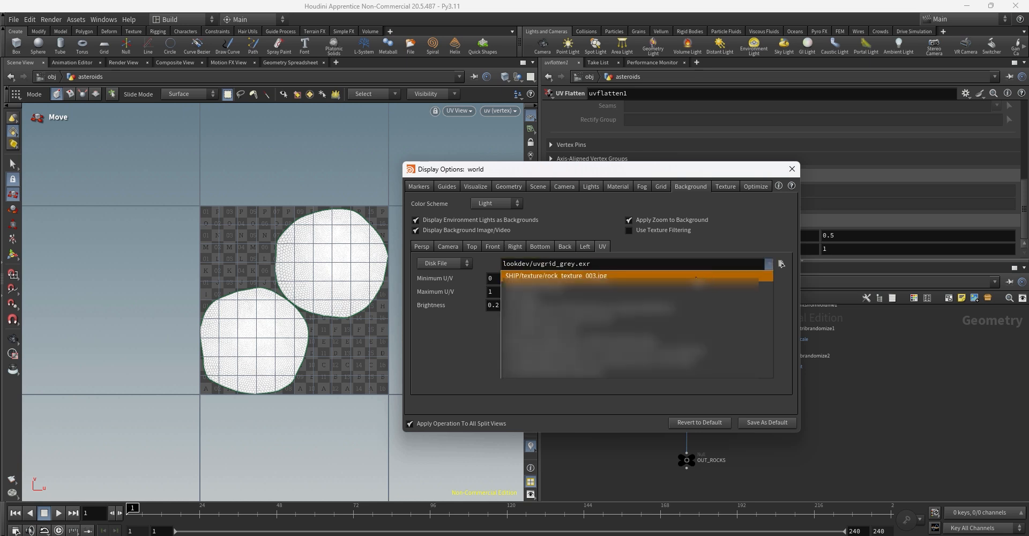
pyautogui.click(694, 278)
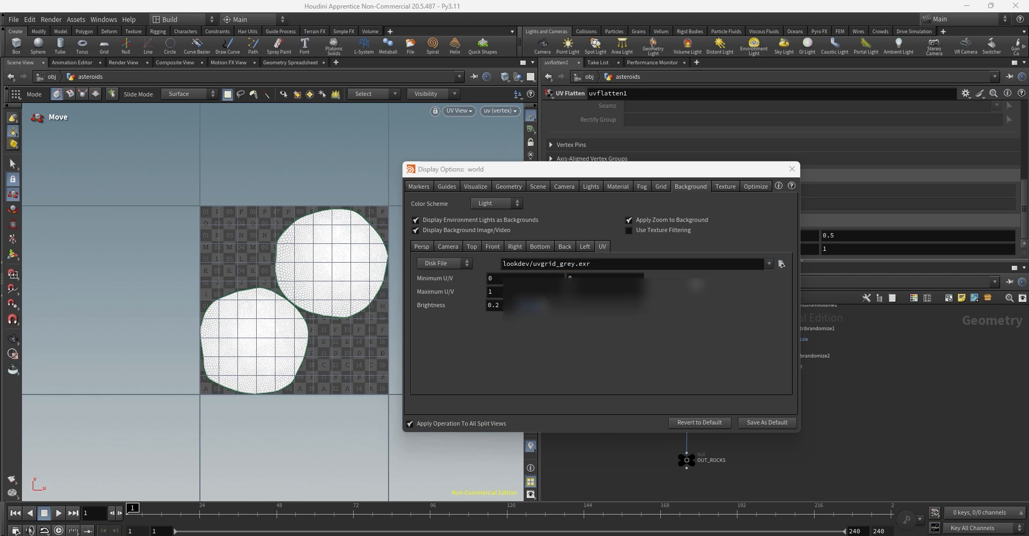
pyautogui.click(791, 170)
# - Inspect the UV islands over the rock texture and set the UV background's brightness to 1
pyautogui.press('Escape')
pyautogui.scroll(5, 378, 294)
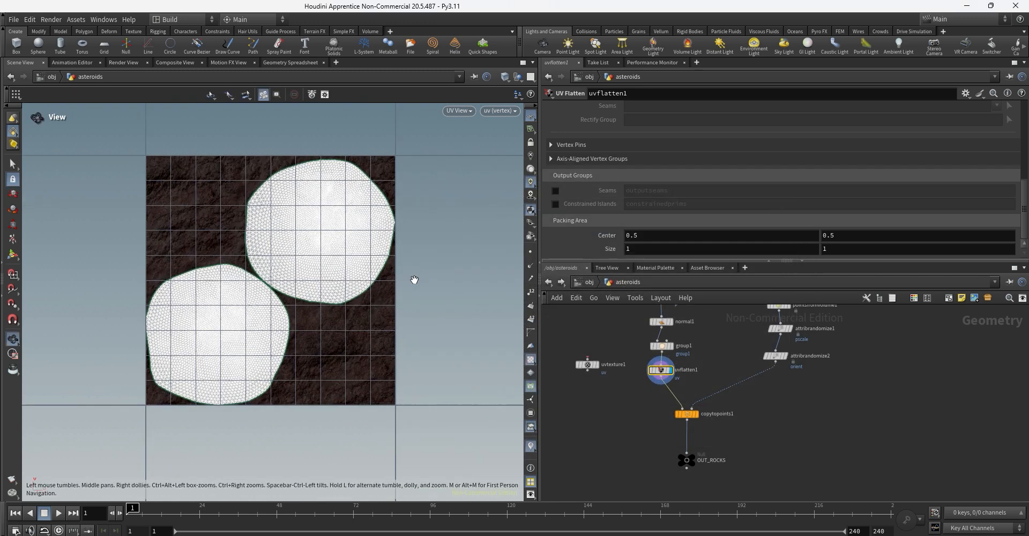
pyautogui.keyDown('alt'); pyautogui.moveTo(349, 326); pyautogui.dragTo(344, 336, button='right'); pyautogui.keyUp('alt')
pyautogui.keyDown('alt'); pyautogui.moveTo(352, 328); pyautogui.dragTo(423, 354, button='middle'); pyautogui.keyUp('alt')
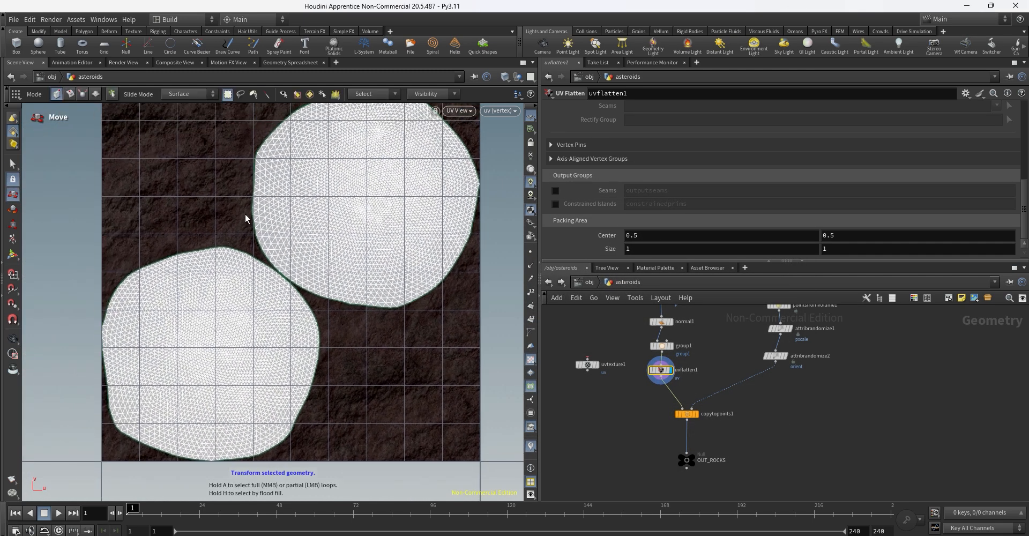
pyautogui.keyDown('alt'); pyautogui.moveTo(257, 190); pyautogui.dragTo(252, 236, button='right'); pyautogui.keyUp('alt')
pyautogui.keyDown('alt'); pyautogui.moveTo(271, 234); pyautogui.dragTo(287, 270, button='middle'); pyautogui.keyUp('alt')
pyautogui.press('t')
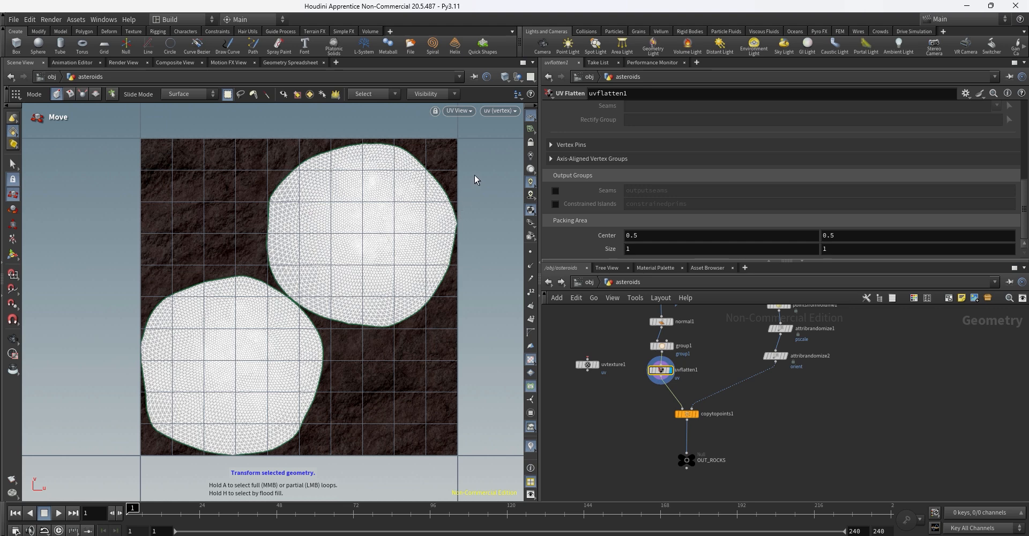
pyautogui.press('d')
pyautogui.moveTo(540, 309); pyautogui.dragTo(622, 307)
pyautogui.moveTo(508, 305); pyautogui.dragTo(475, 308)
pyautogui.write('1')
pyautogui.press('Tab')
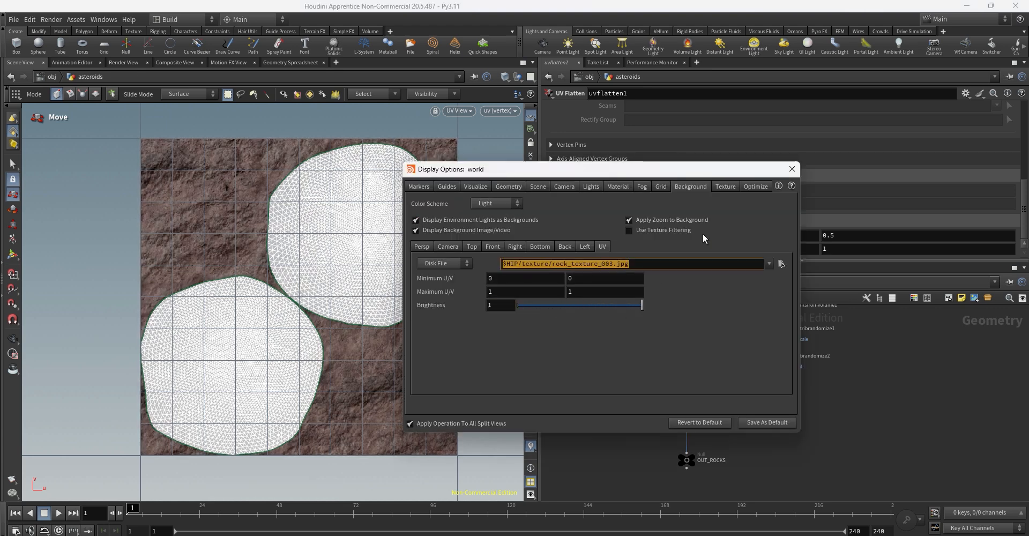
pyautogui.click(790, 171)
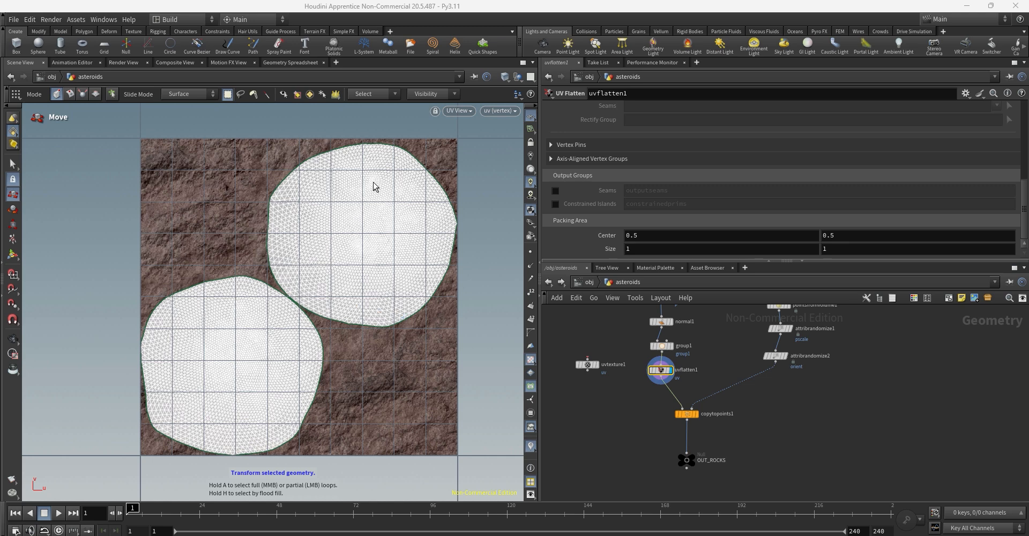
# - Set UV Flatten's Packing Area Size to 2 in both directions
pyautogui.press('Escape')
pyautogui.scroll(-6, 337, 209)
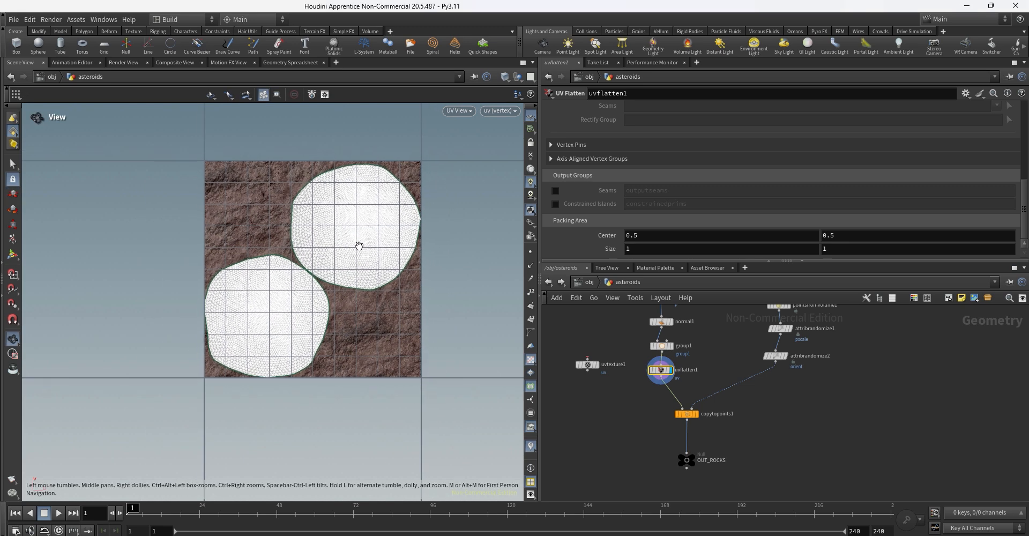
pyautogui.keyDown('alt'); pyautogui.moveTo(357, 289); pyautogui.dragTo(322, 291, button='middle'); pyautogui.keyUp('alt')
pyautogui.moveTo(636, 249); pyautogui.dragTo(574, 255)
pyautogui.write('2')
pyautogui.press('Tab')
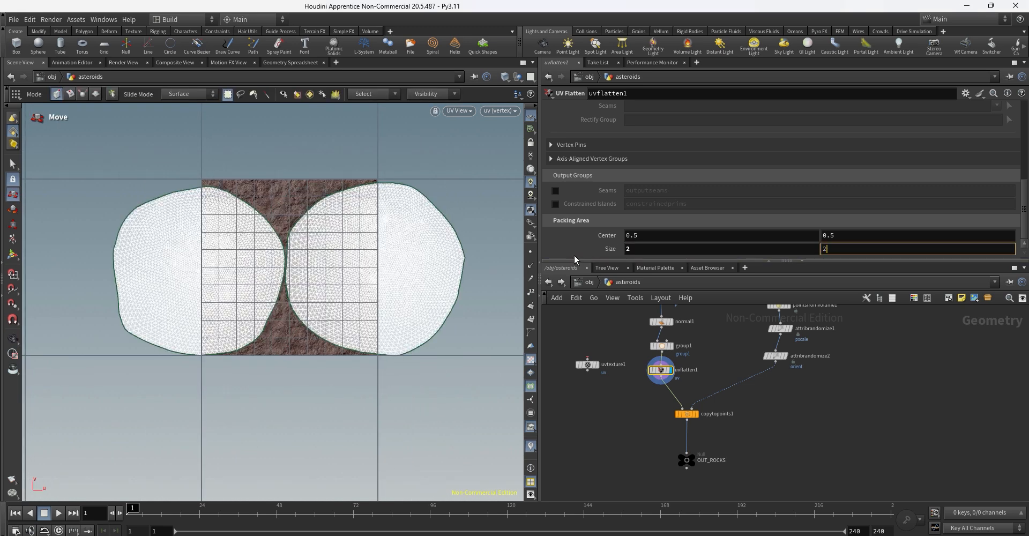
pyautogui.write('2')
pyautogui.press('Tab')
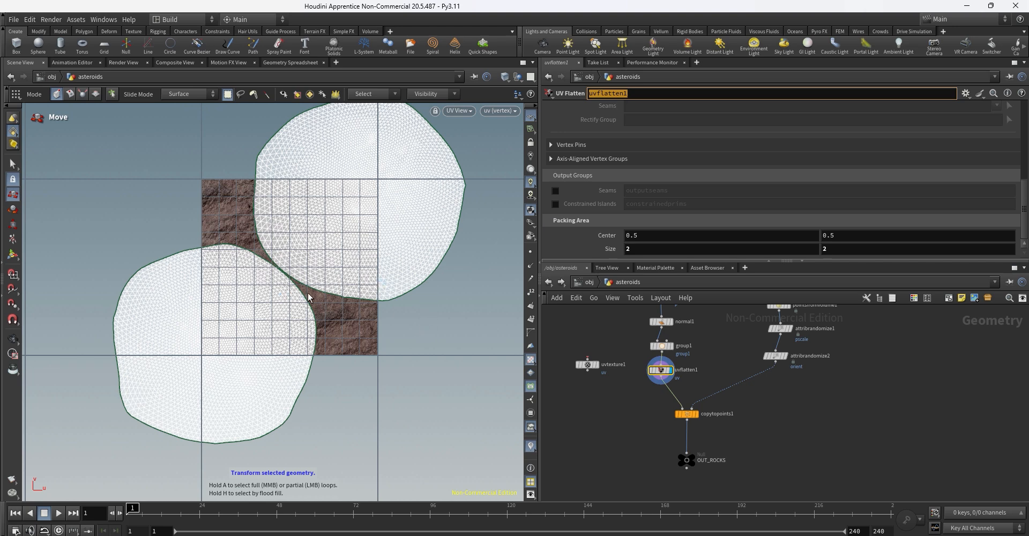
# - Display copytopoints1 in the perspective view and examine the texture on the scattered asteroids
pyautogui.click(697, 415)
pyautogui.click(691, 419)
pyautogui.hotkey('space', '1')
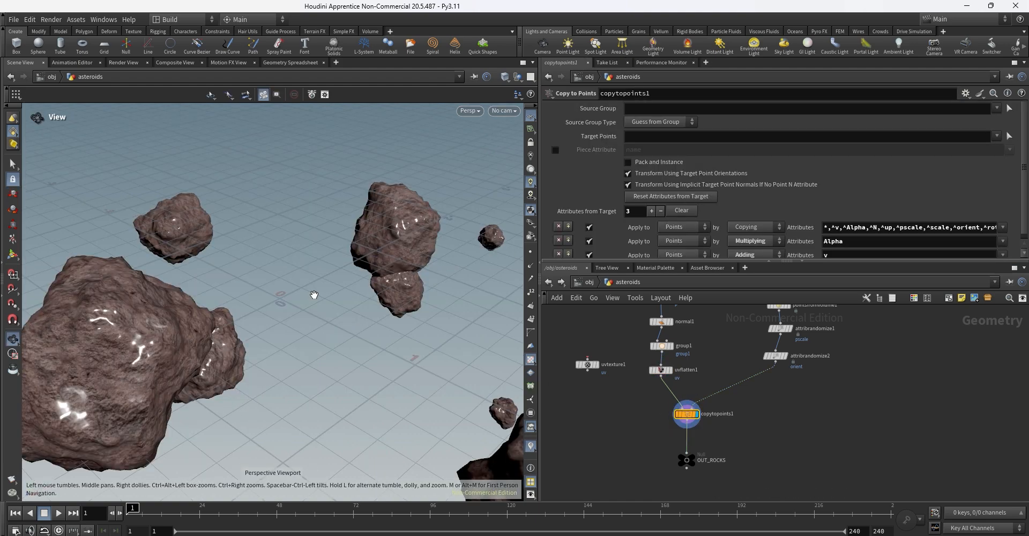
pyautogui.moveTo(294, 299); pyautogui.dragTo(325, 297)
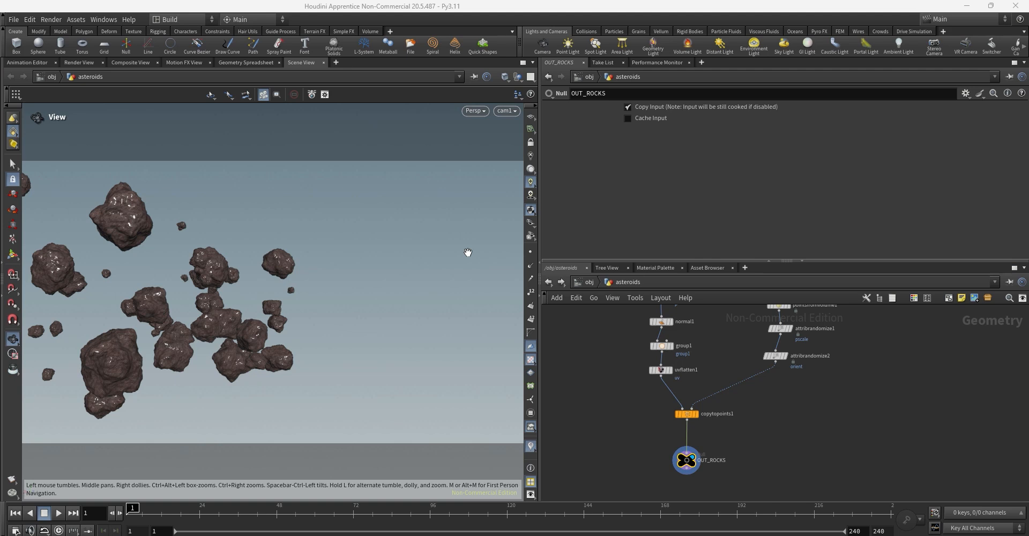
# - Review the rock at normal1, group1 and uvflatten1 in turn, and return the display to OUT_ROCKS
pyautogui.click(664, 326)
pyautogui.click(662, 324)
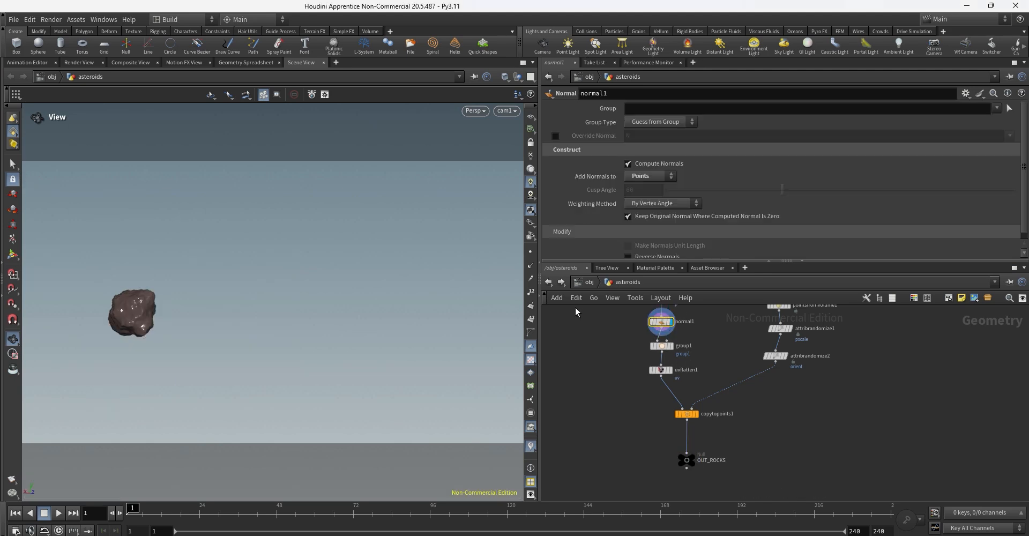
pyautogui.click(530, 266)
pyautogui.click(531, 267)
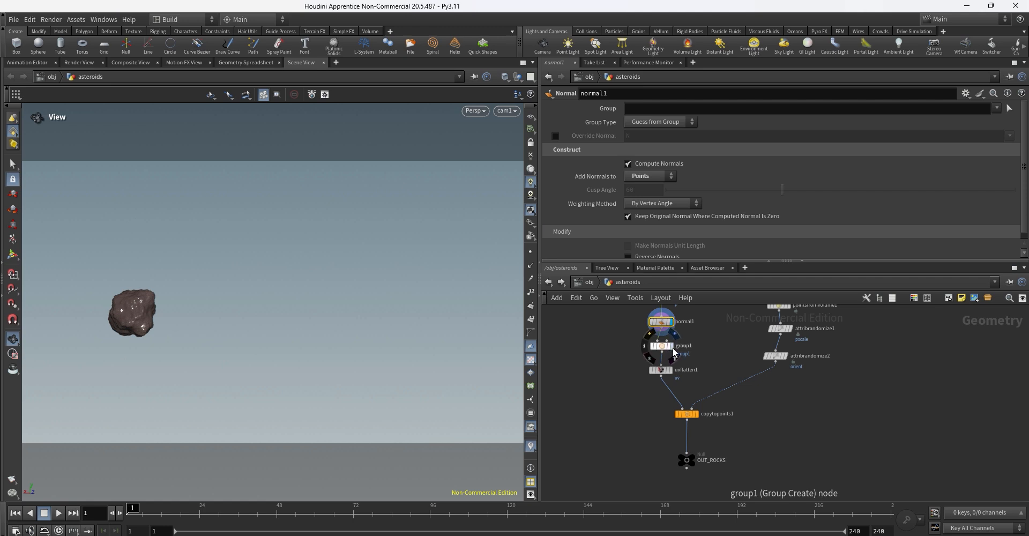
pyautogui.click(665, 345)
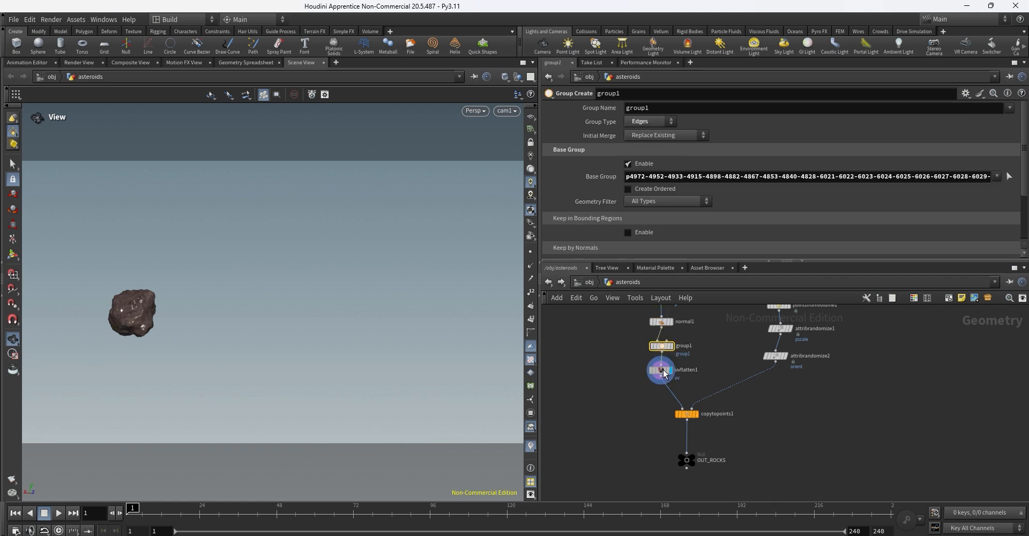
pyautogui.click(661, 370)
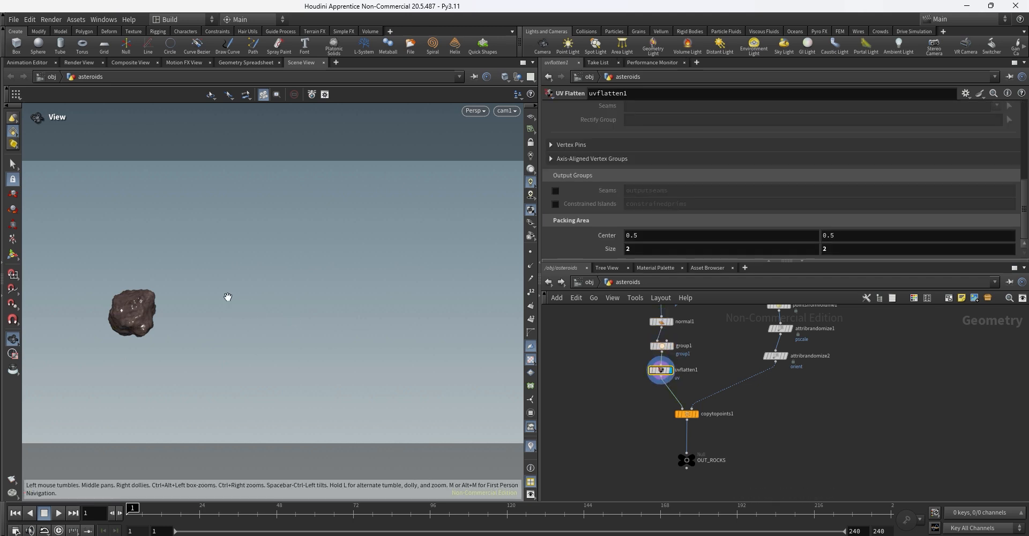
pyautogui.click(689, 462)
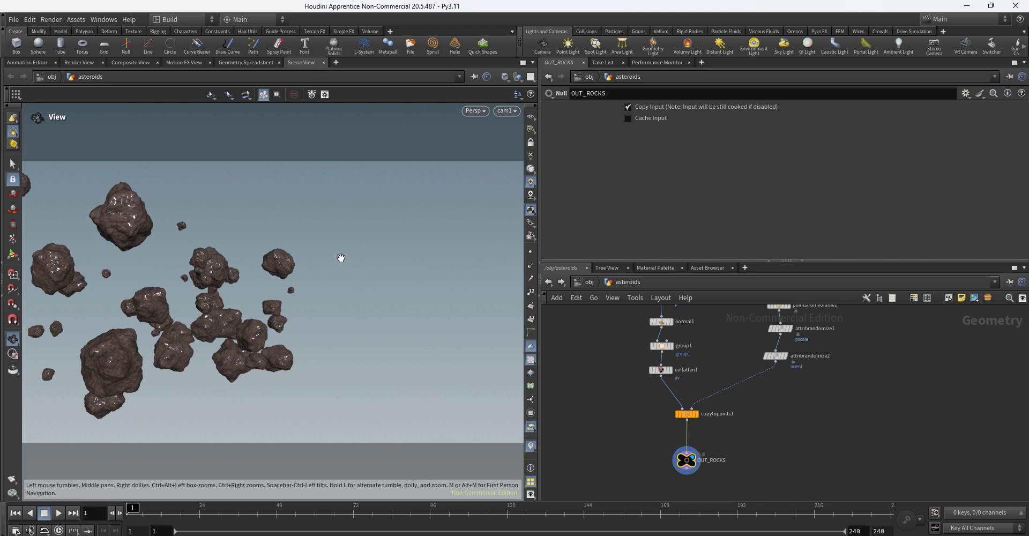